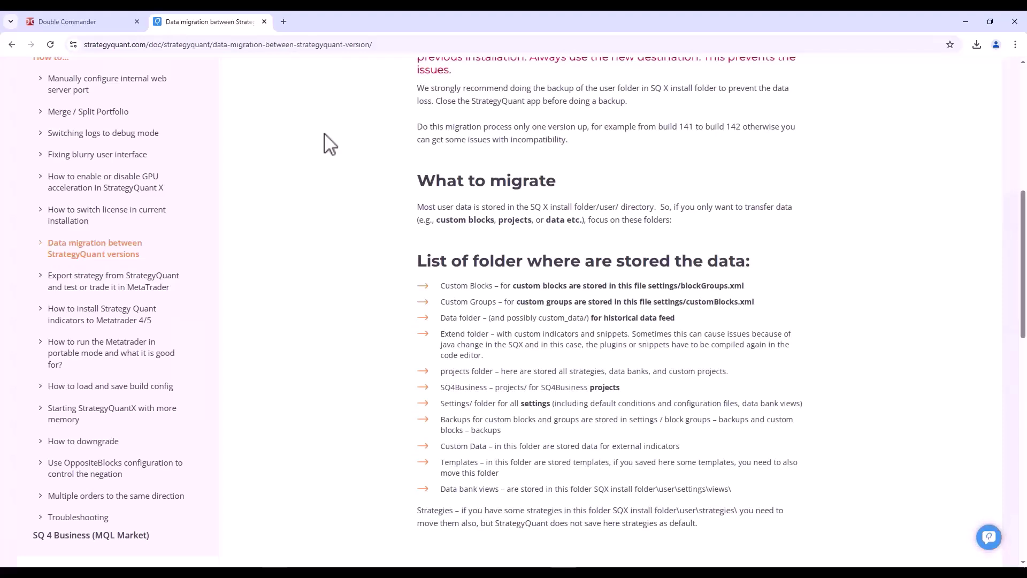
Highlight the guide's notes on install location, backing up, closing StrategyQuant and one-version-up migration
scroll(331, 144, up, 2)
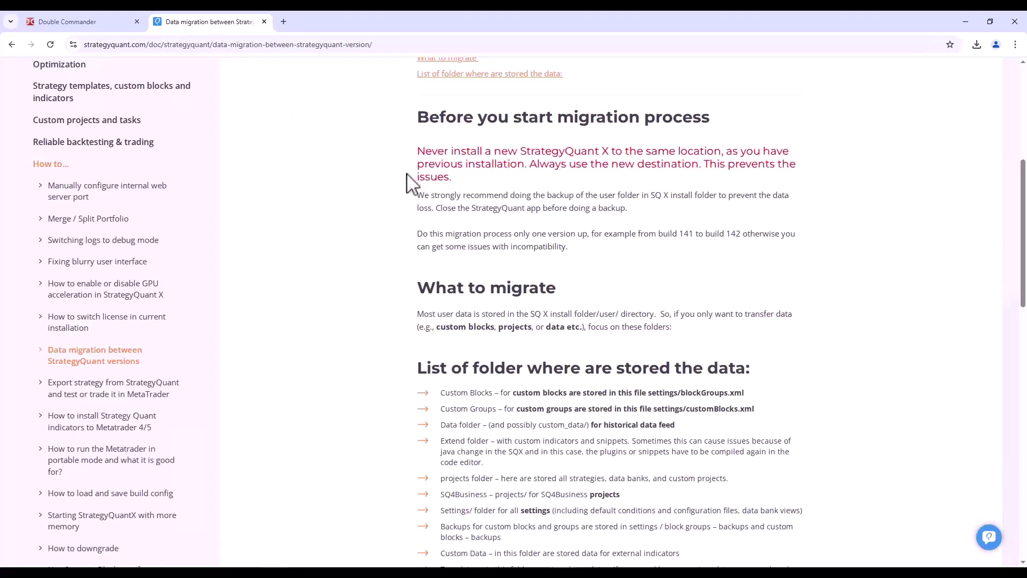
drag(417, 150, 451, 199)
click(439, 208)
drag(454, 221, 656, 222)
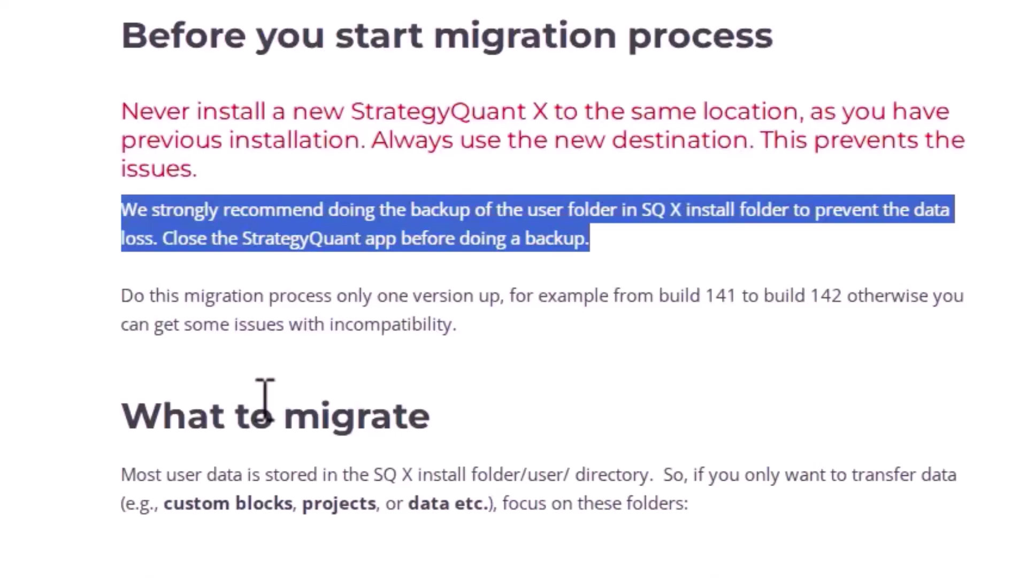
scroll(543, 362, up, 2)
drag(588, 359, 680, 360)
click(149, 362)
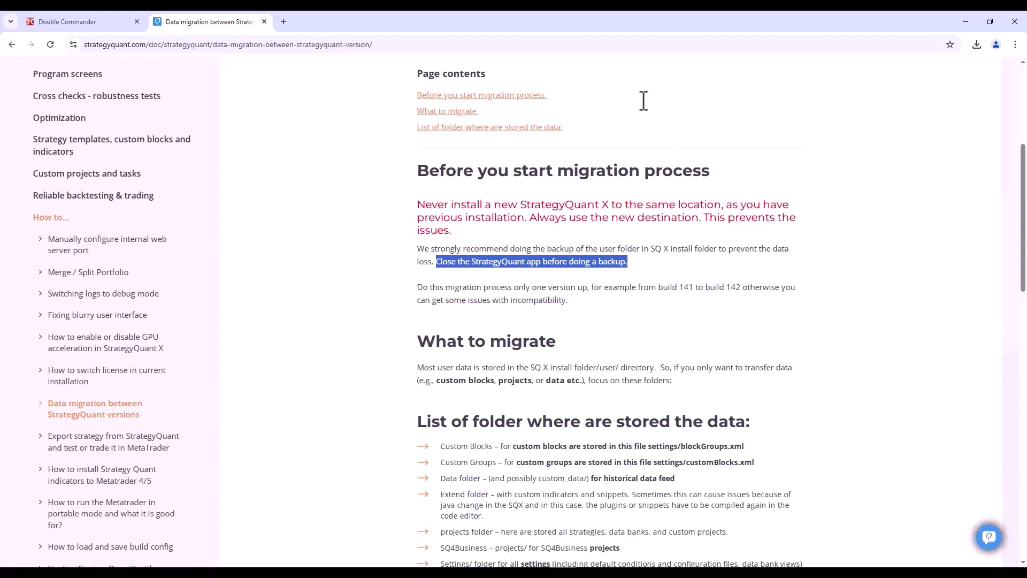
triple_click(557, 293)
scroll(556, 310, down, 1)
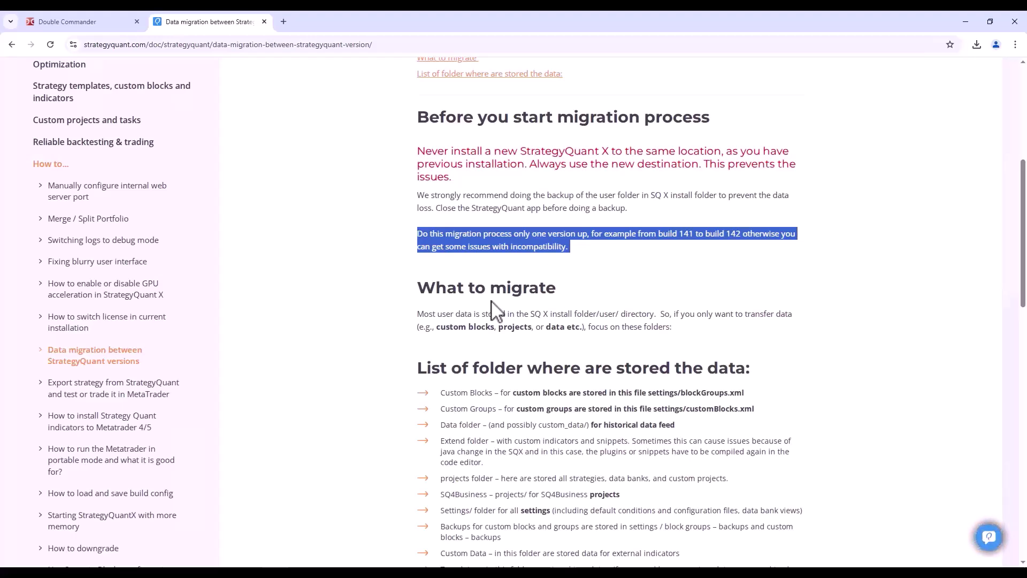
Highlight 'user' in the guide's user-data folder path, then bring Double Commander forward
scroll(476, 263, down, 2)
drag(418, 180, 557, 210)
click(472, 219)
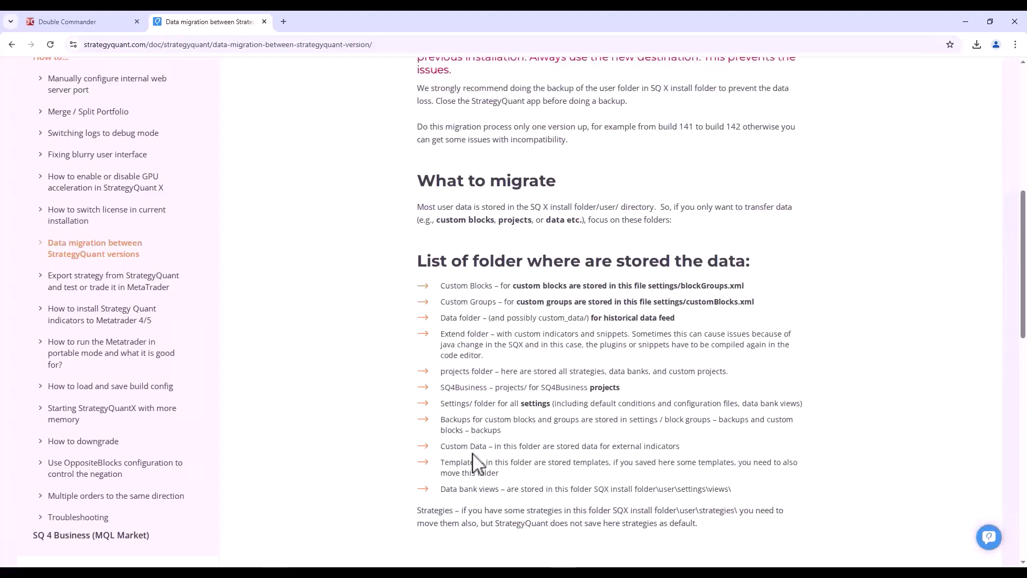
drag(600, 208, 619, 210)
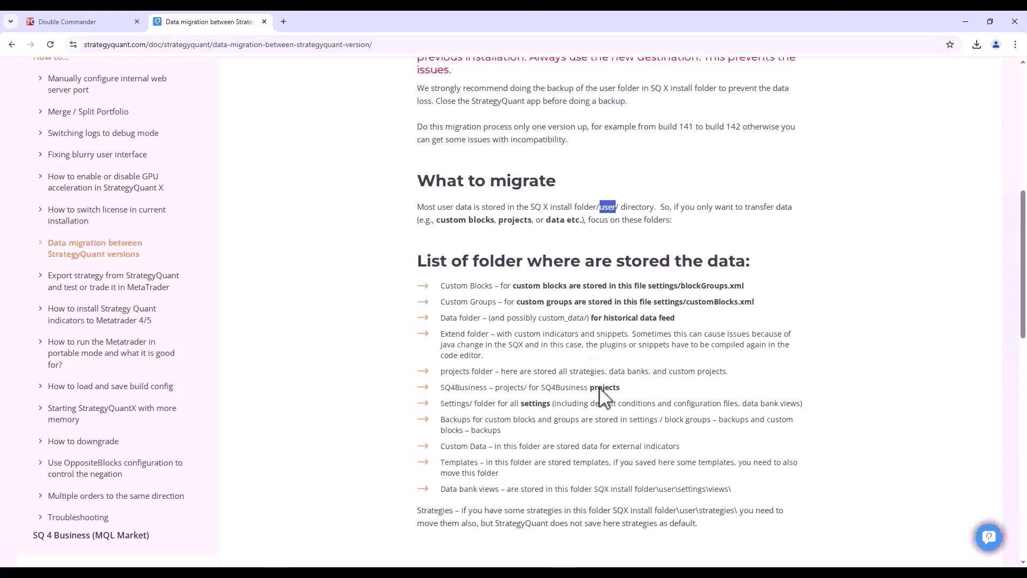
key(alt+Tab)
click(566, 214)
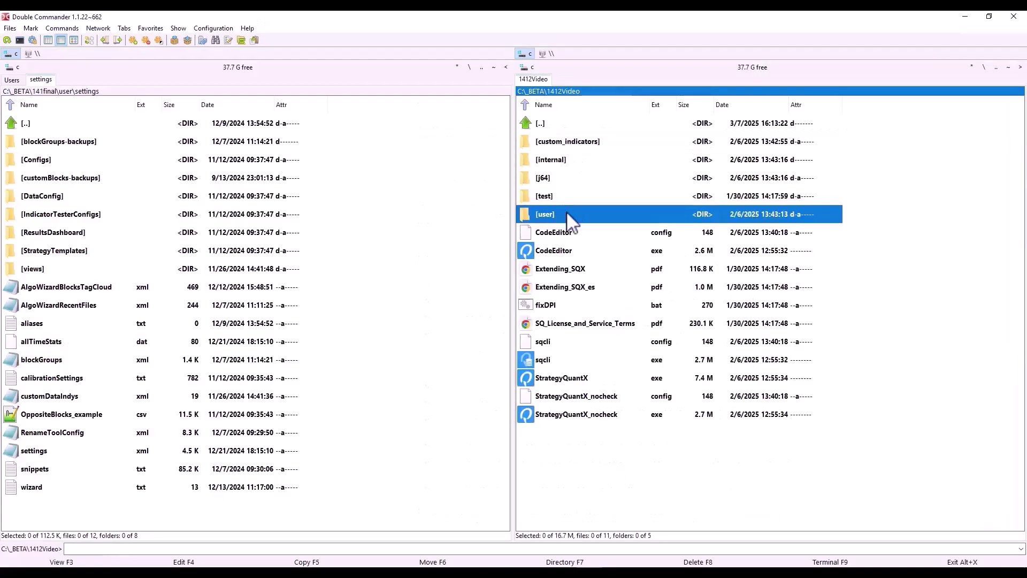
right_click(567, 213)
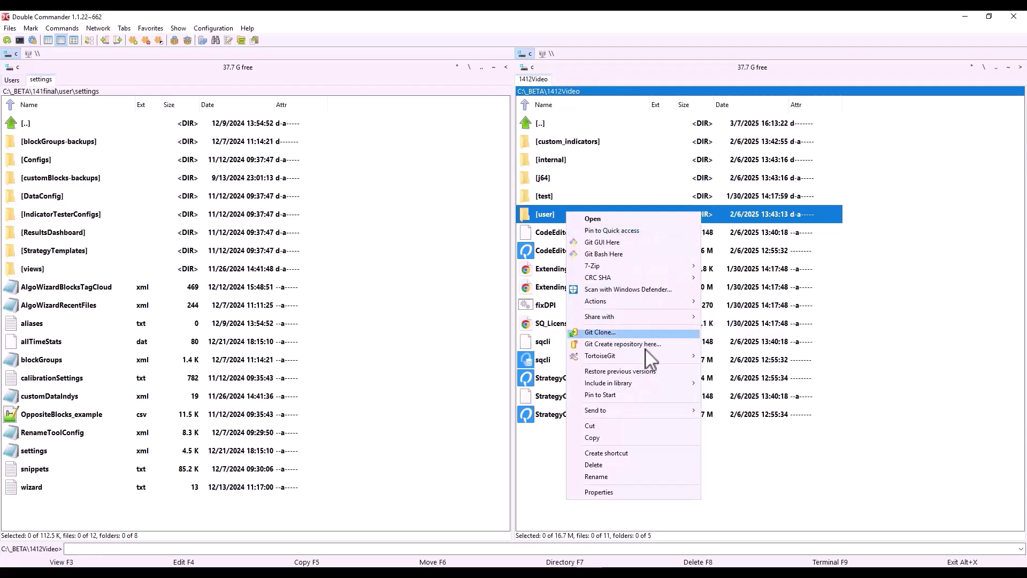
mouse_move(663, 411)
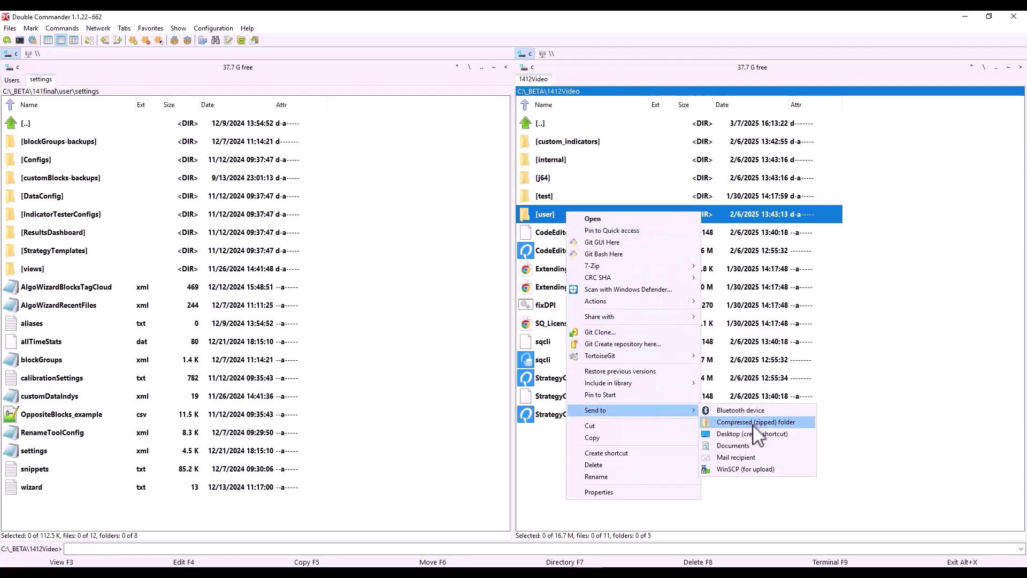
click(550, 461)
right_click(600, 216)
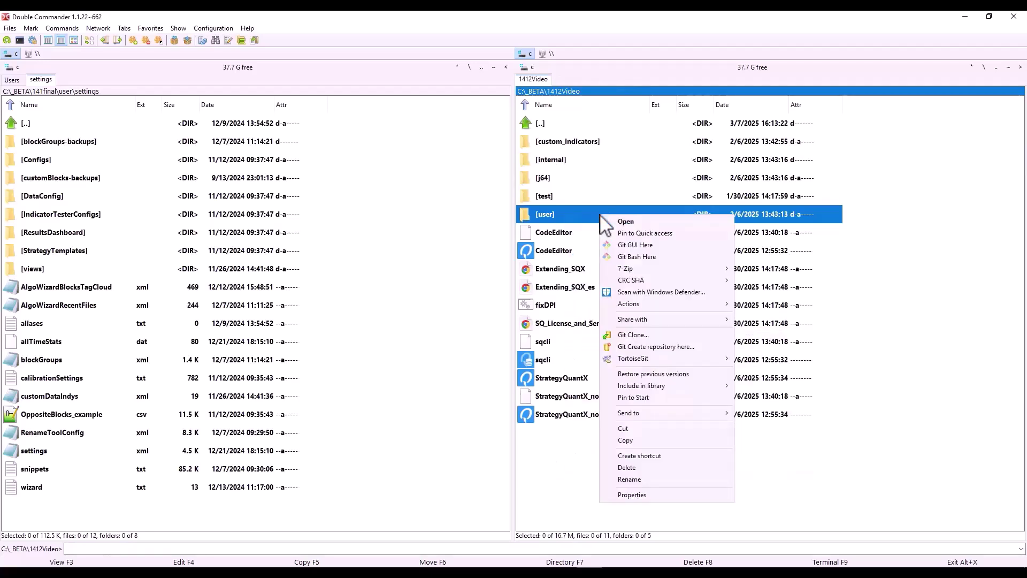
mouse_move(686, 265)
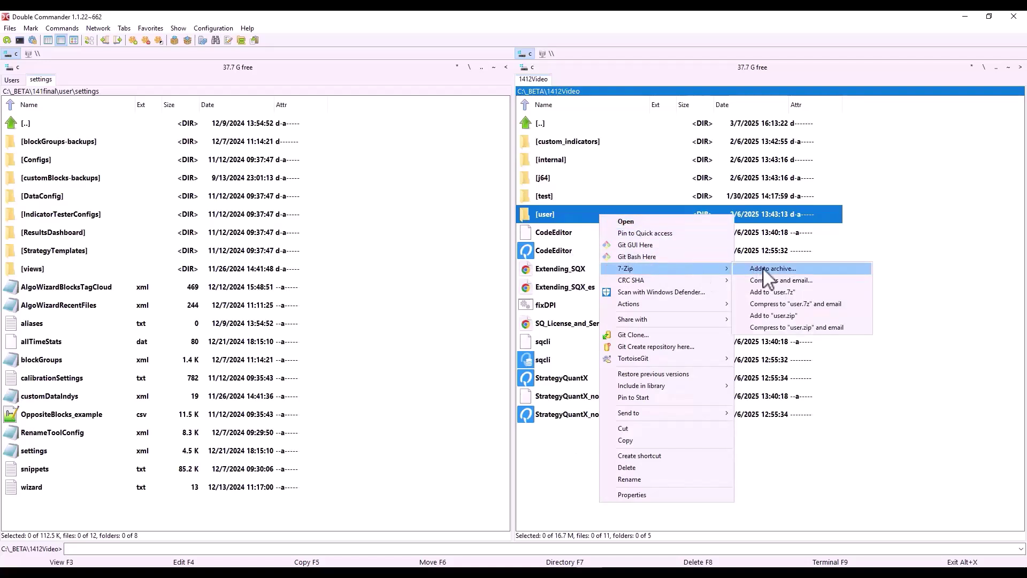
click(554, 461)
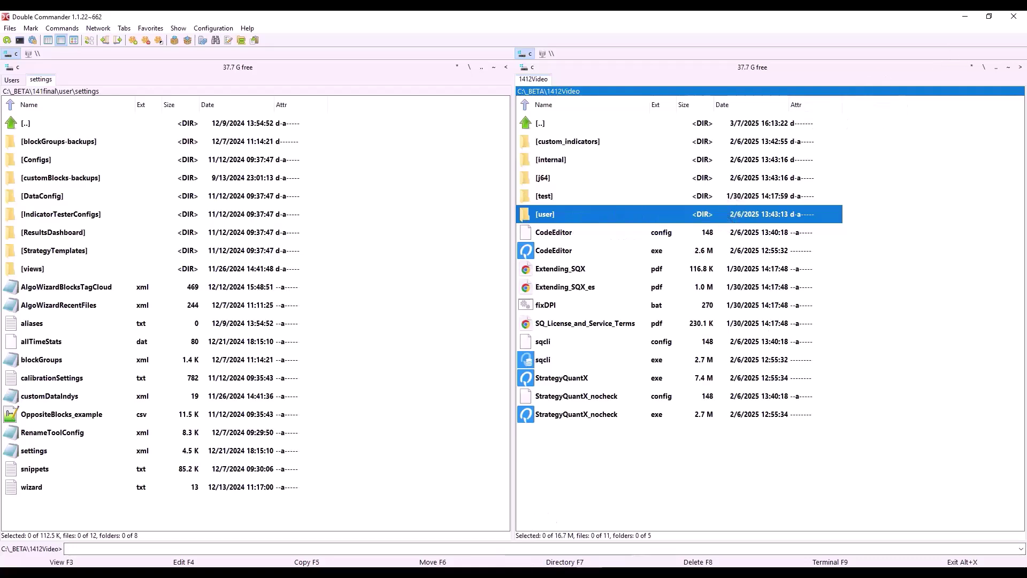
Show the Double Commander website at doublecmd.sourceforge.io in Chrome and select its address
key(alt+Tab)
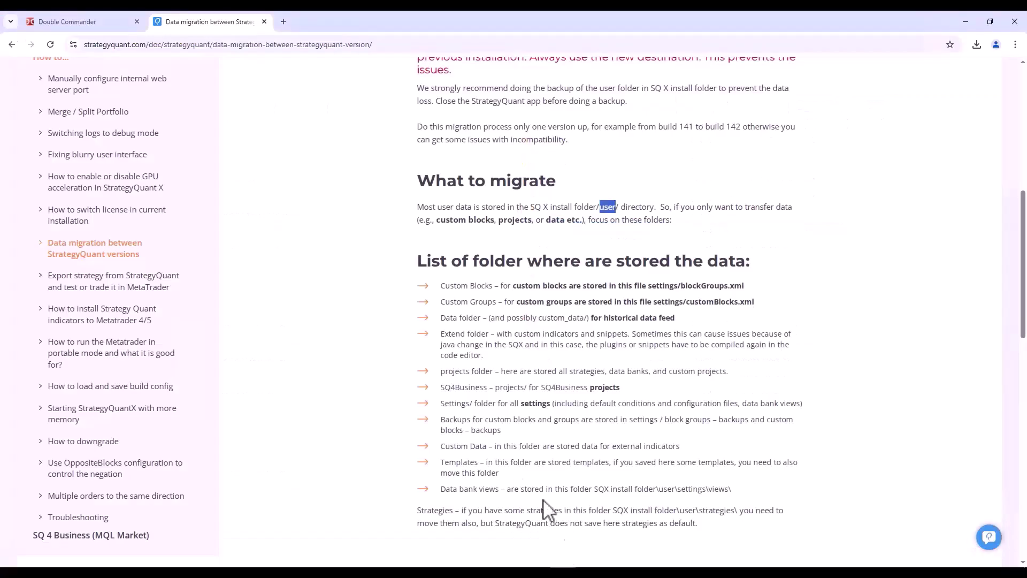
click(101, 21)
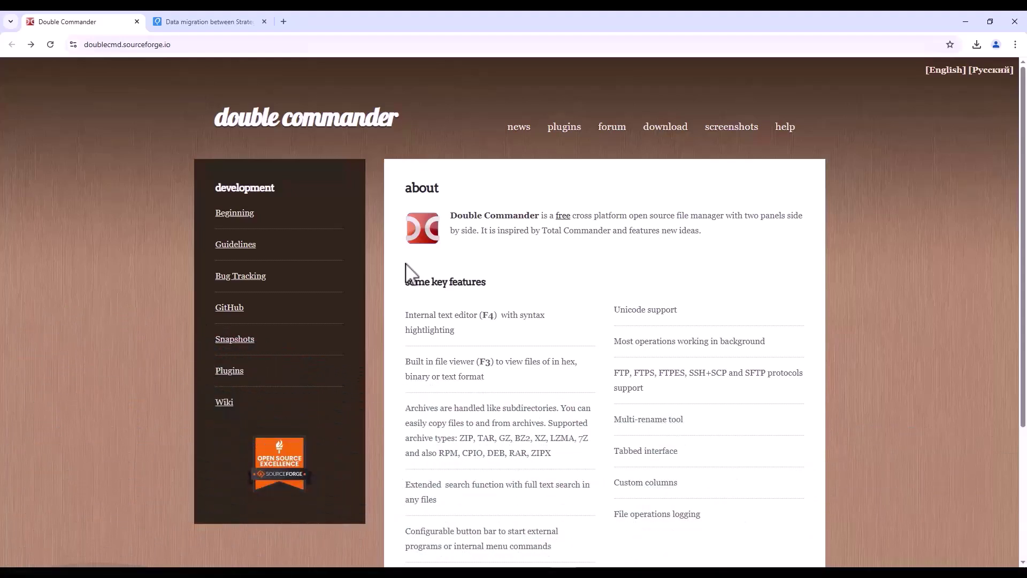
click(179, 44)
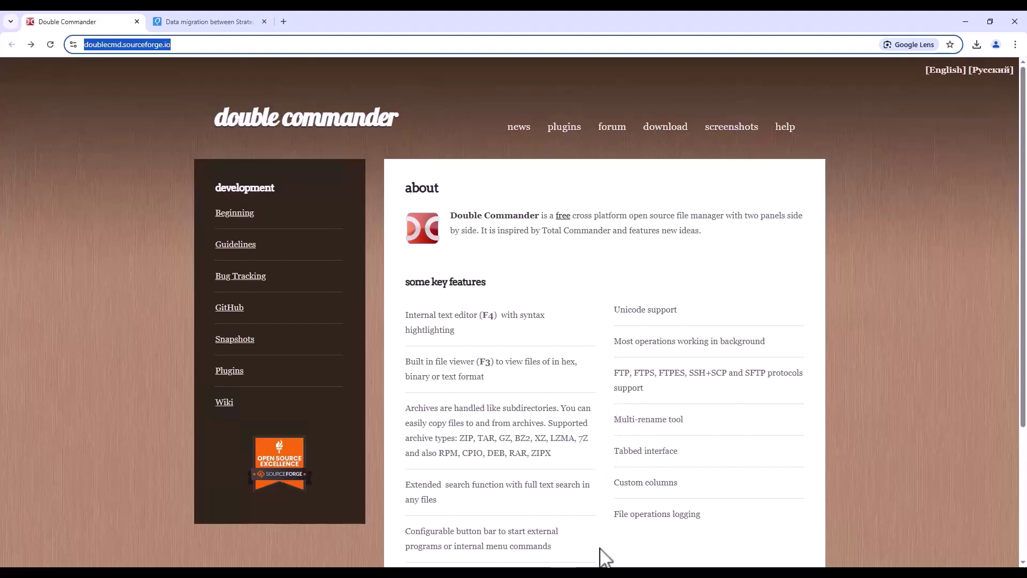
key(alt+Tab)
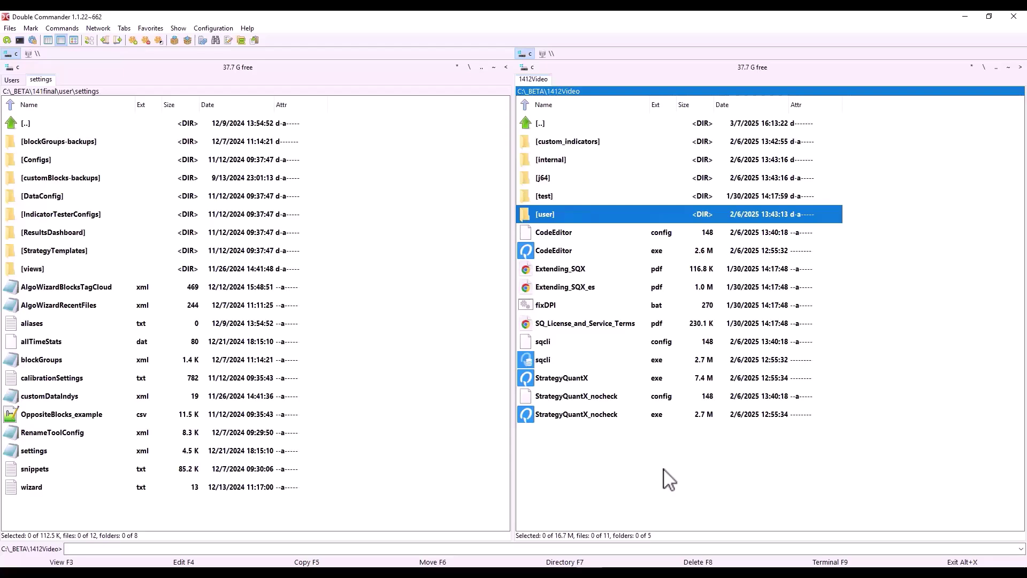
click(594, 573)
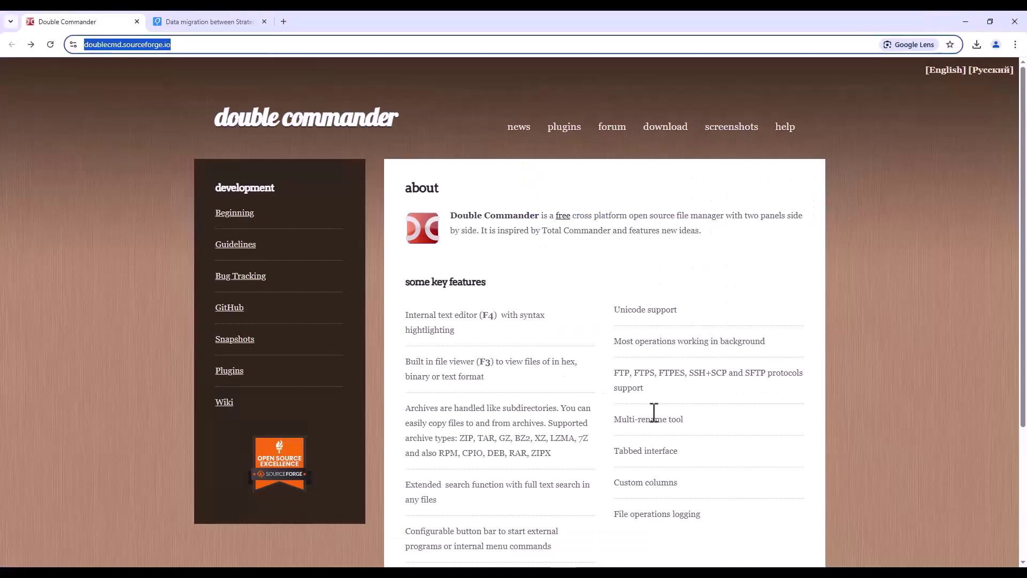
Check the migration guide, then browse the old 141final user\settings files down to blockGroups.xml
click(206, 22)
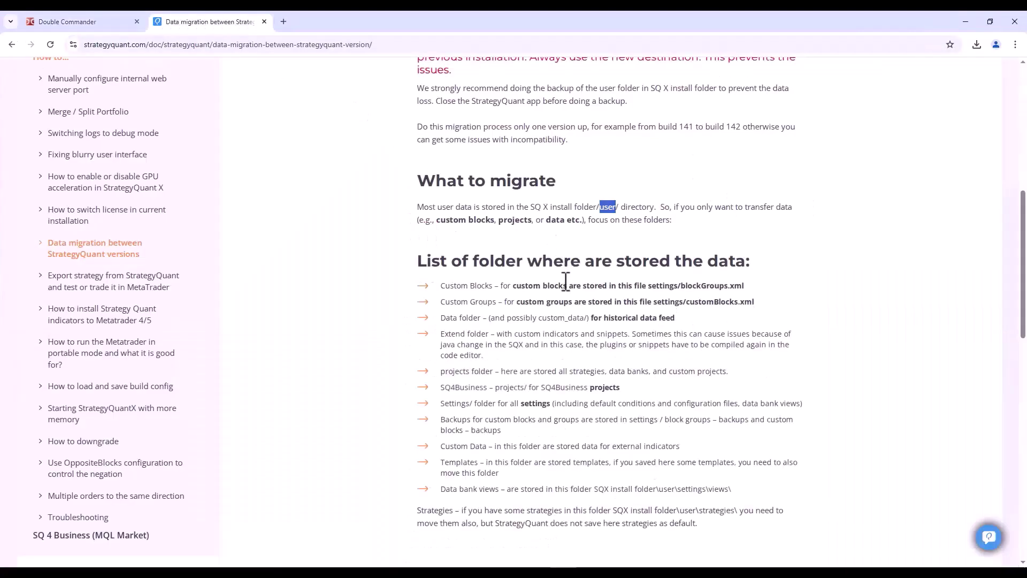
scroll(556, 321, down, 1)
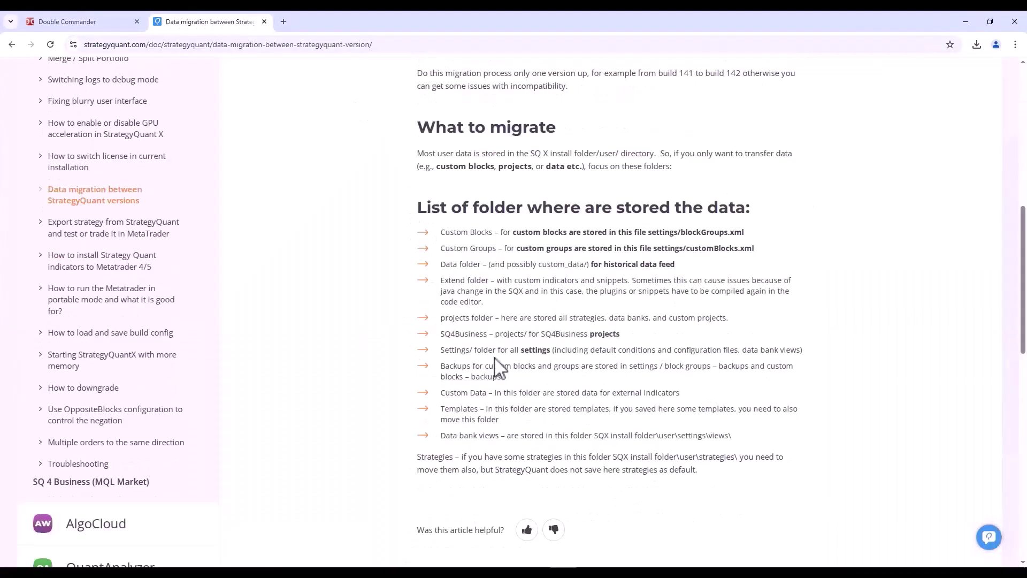
key(alt+Tab)
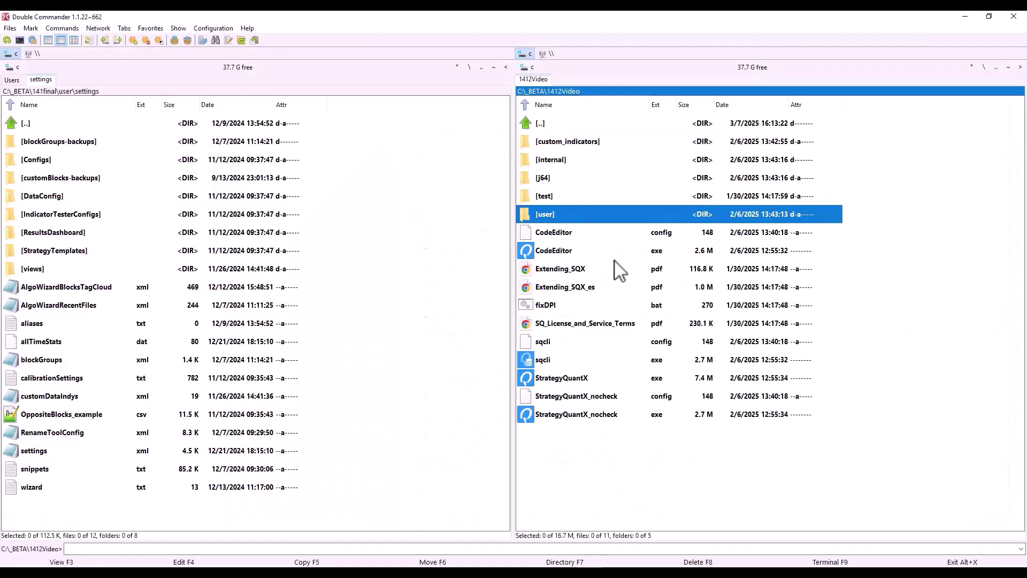
double_click(115, 126)
double_click(70, 124)
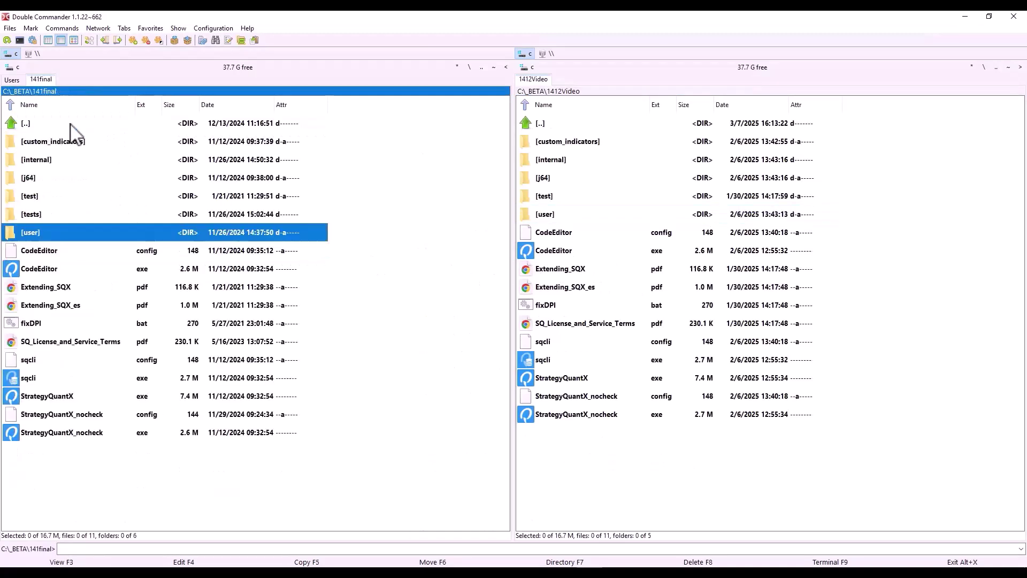
key(Return)
key(Down)
key(Down)
key(Down)
key(Down)
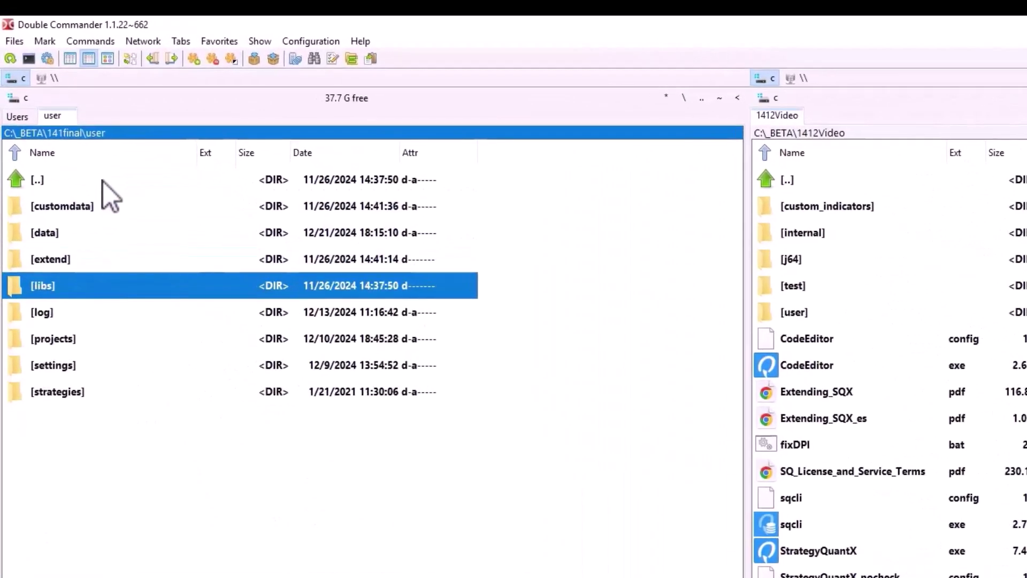
key(Down)
key(Down)
key(Down)
key(Return)
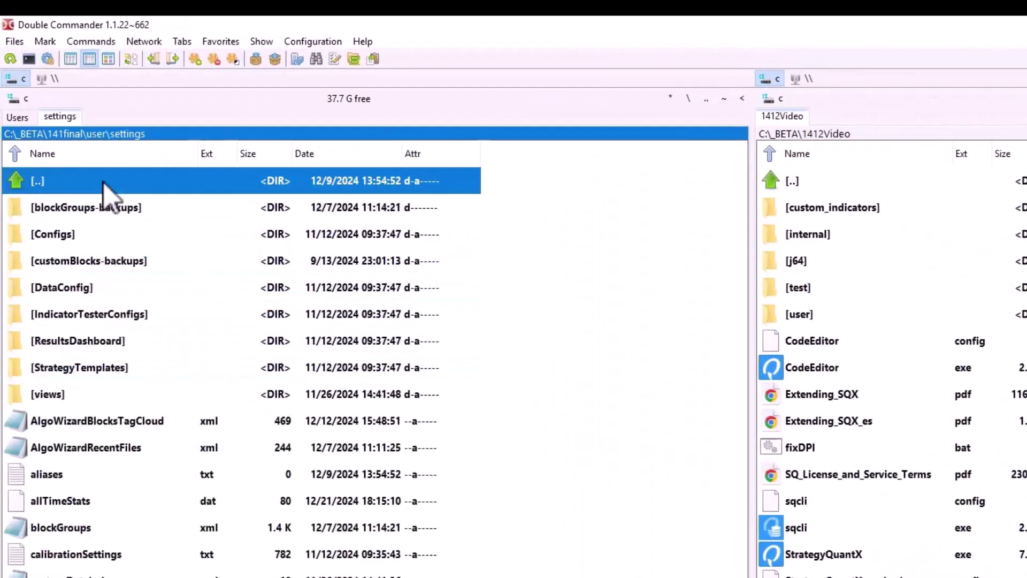
key(Down)
key(Down)
key(Down)
key(Down)
key(Down)
key(Down)
key(Down)
key(Down)
key(Down)
key(Down)
key(Down)
key(Down)
key(Down)
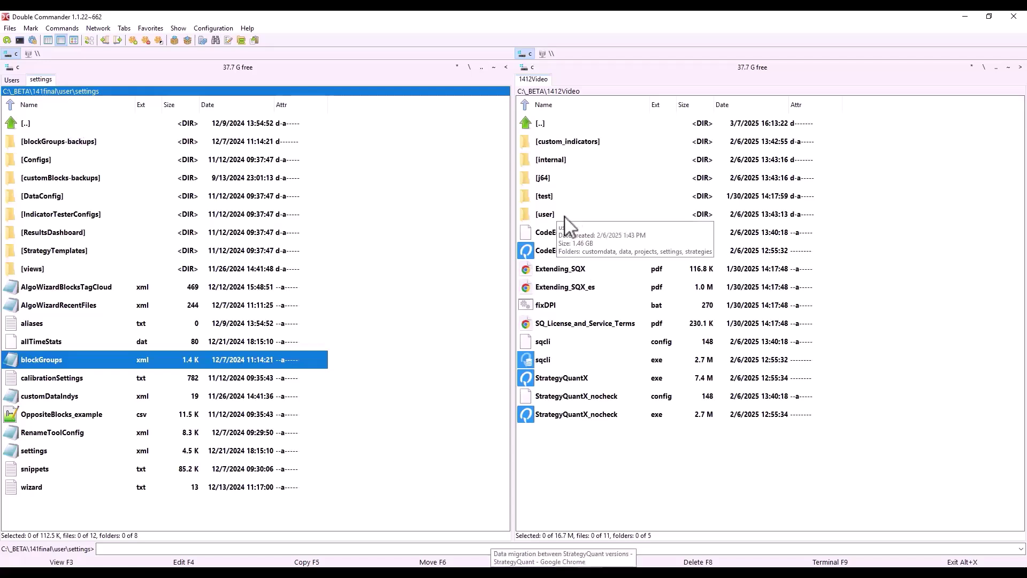
double_click(70, 124)
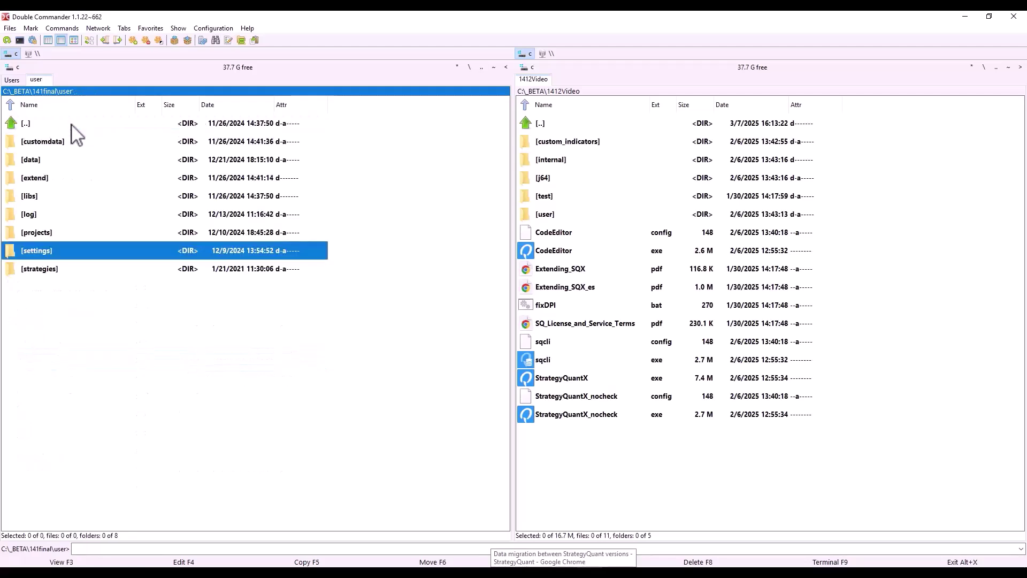
Check the old data folder's size and look inside extend's Code and Plugins folders
click(56, 162)
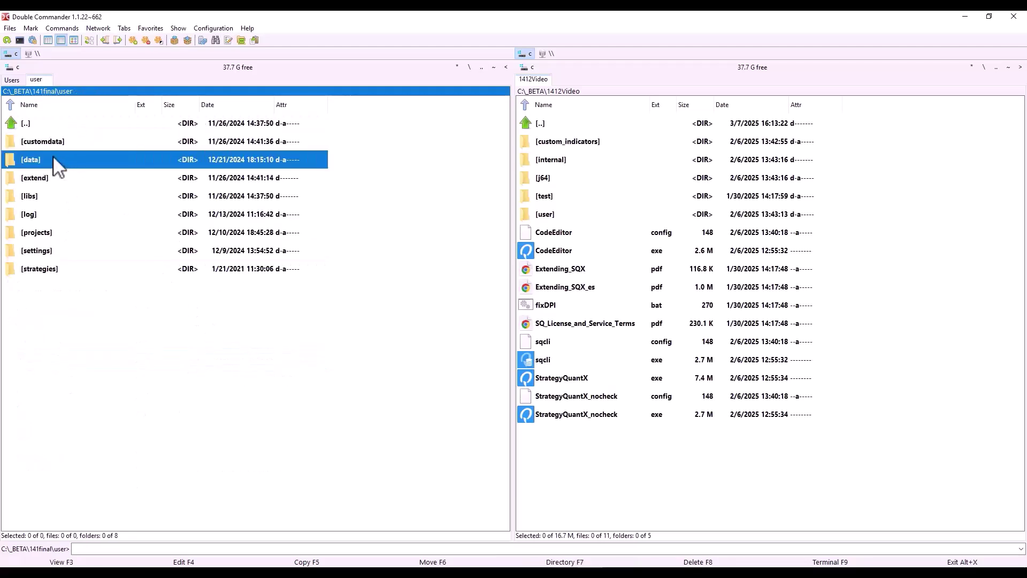
mouse_move(54, 159)
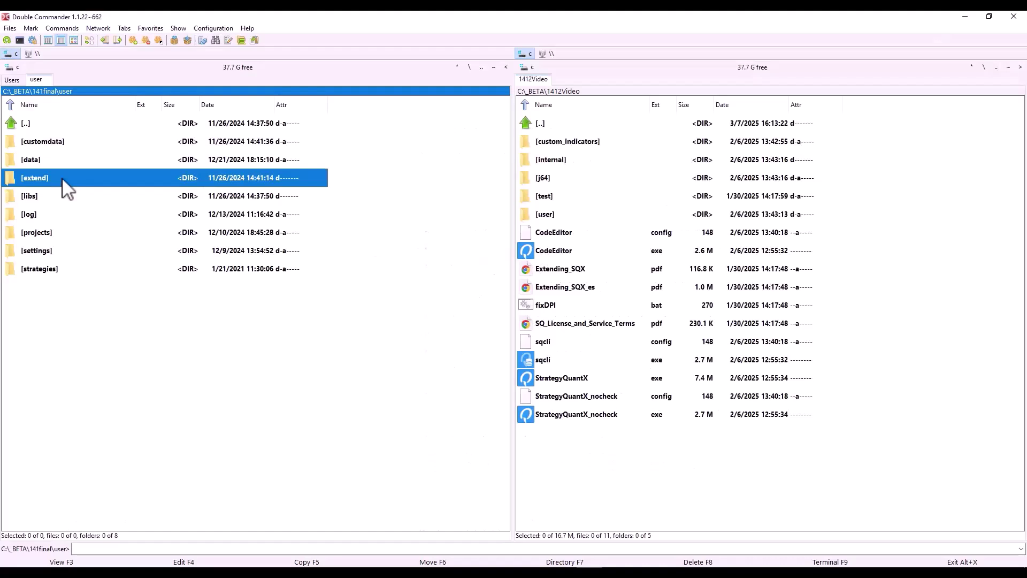
double_click(63, 182)
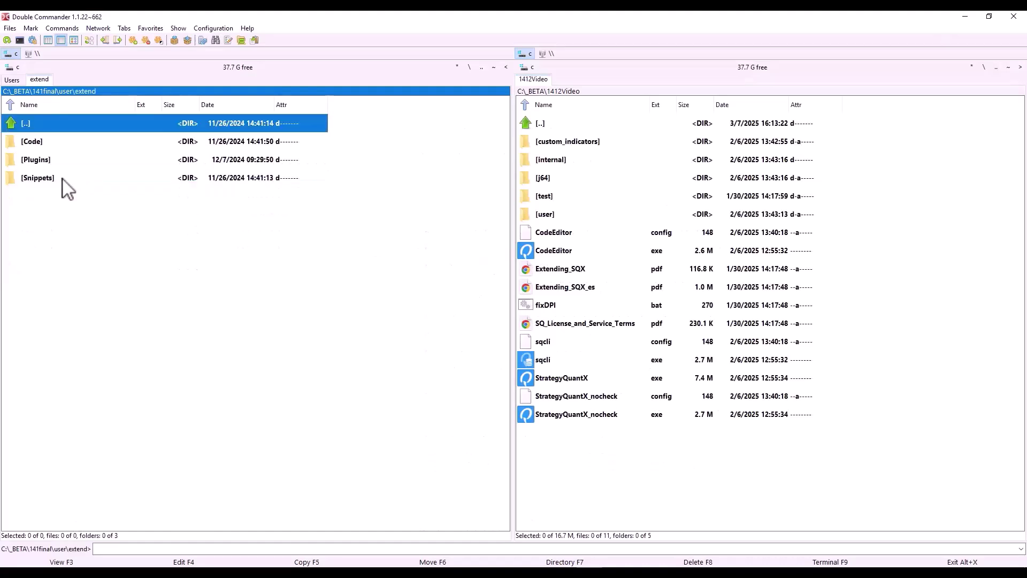
key(Down)
key(Return)
key(BackSpace)
key(Down)
key(Return)
key(BackSpace)
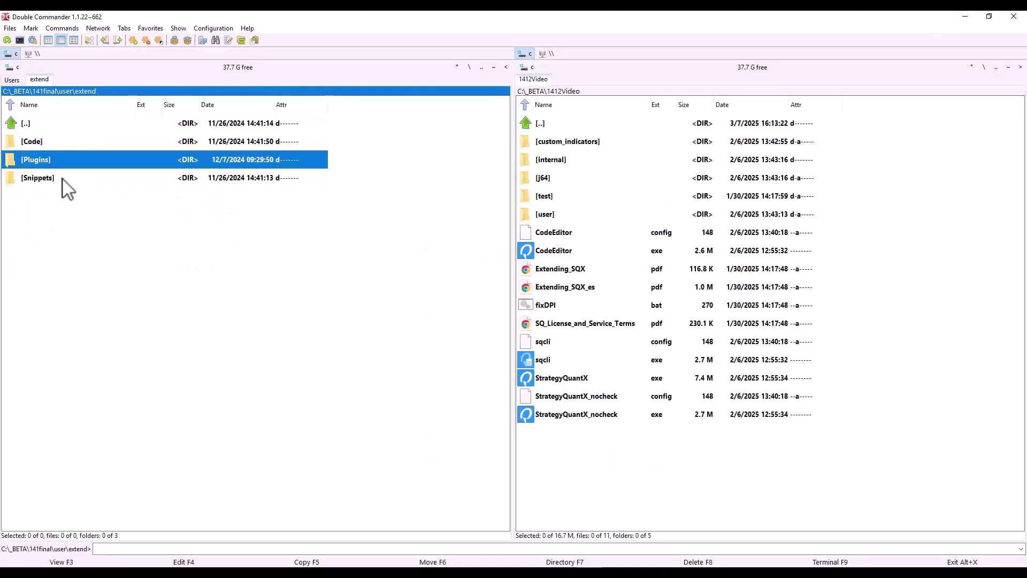
click(967, 16)
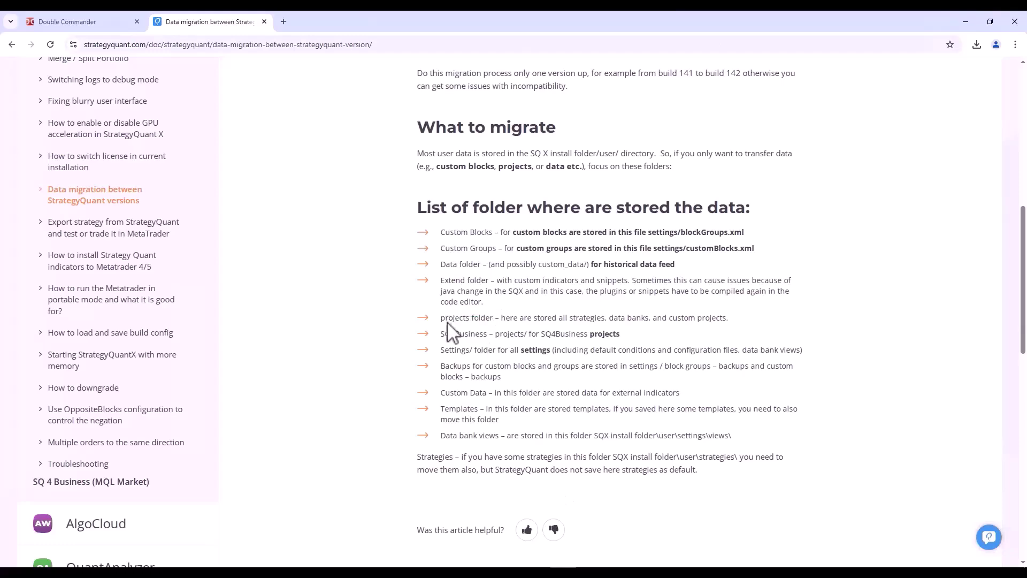
Go from the old extend folder up to user and open projects
key(alt+Tab)
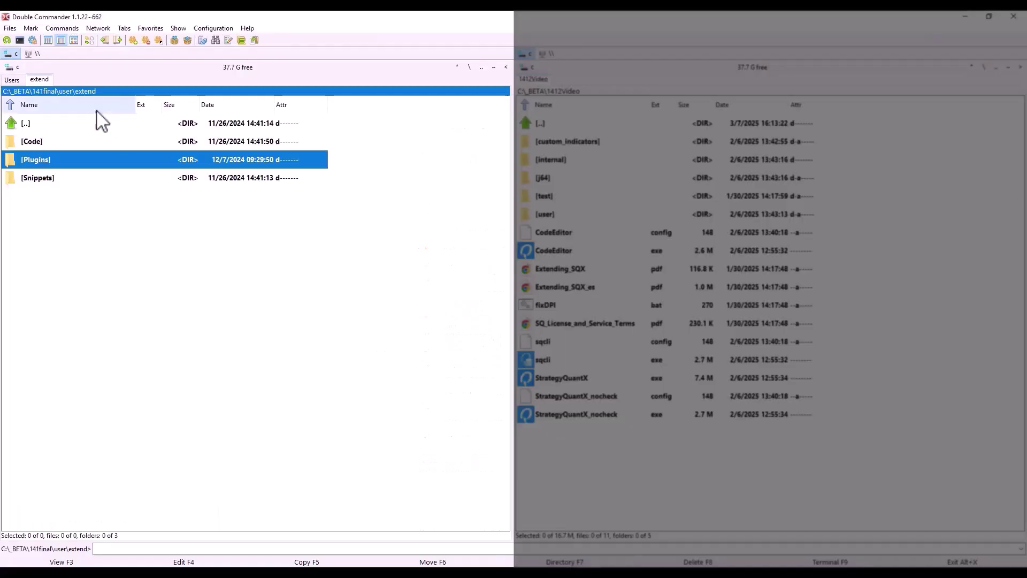
click(57, 128)
key(Return)
key(Down)
key(Down)
key(Down)
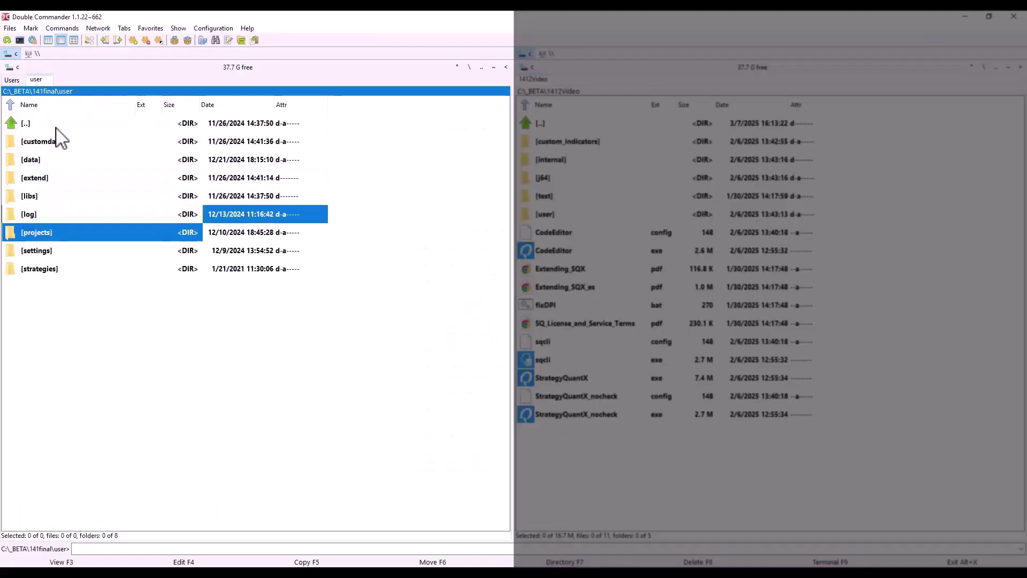
key(Return)
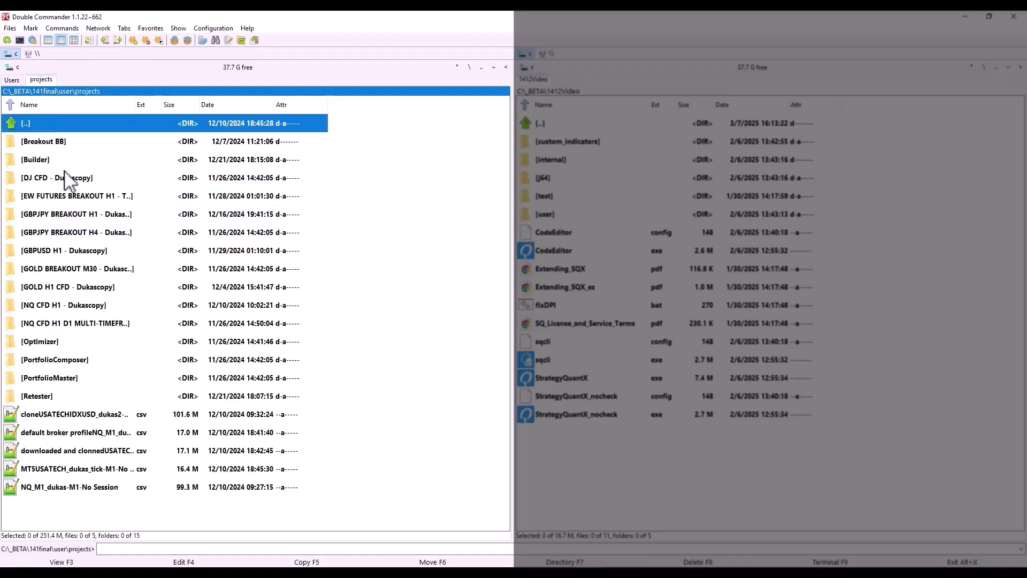
Inspect the Retester project's Results, test2 and test3 databanks, then return to projects
double_click(51, 396)
double_click(86, 140)
double_click(87, 142)
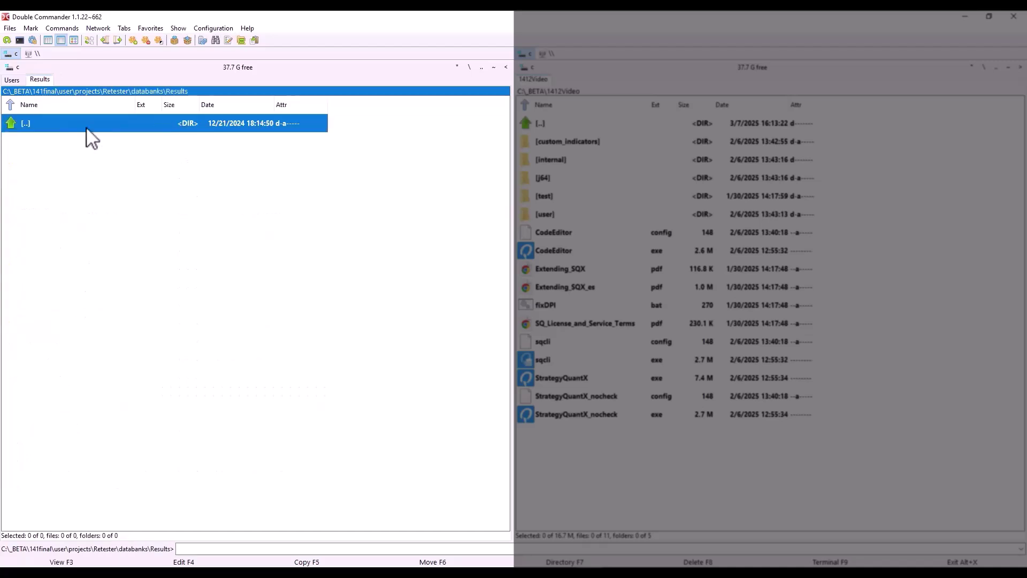
double_click(85, 127)
key(Down)
key(Return)
key(Return)
key(Down)
Inspect the NQ CFD H1 - Dukascopy project's Final and Results databanks, then return to projects
key(Return)
double_click(85, 127)
click(85, 127)
double_click(85, 127)
click(86, 126)
double_click(85, 127)
key(Up)
key(Up)
key(Up)
key(Up)
key(Up)
key(Return)
key(Down)
key(Return)
key(Down)
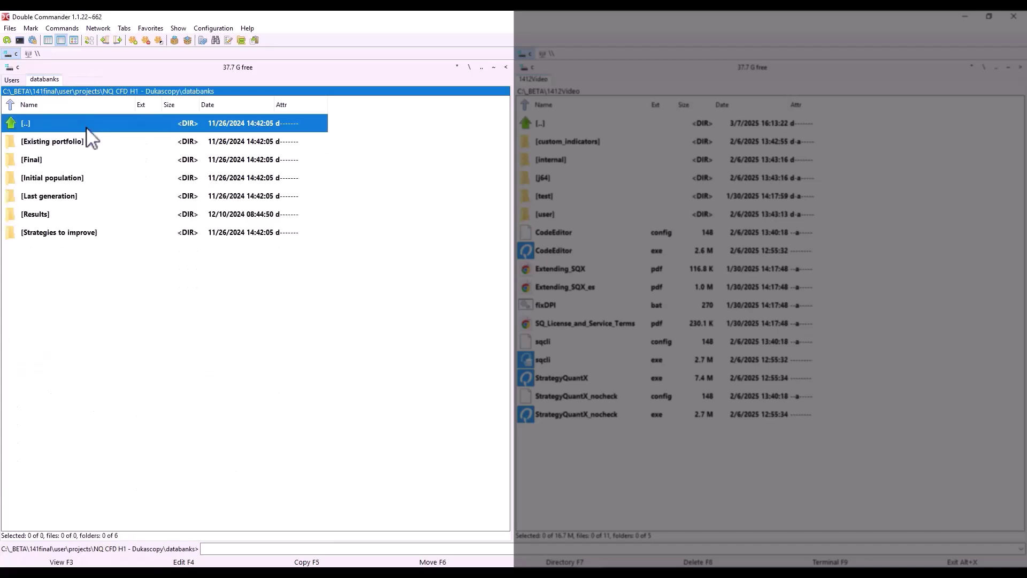
key(Down)
key(Return)
key(Return)
key(Down)
key(Down)
key(Down)
key(Return)
key(Return)
key(Down)
key(Return)
key(Return)
key(Home)
key(Return)
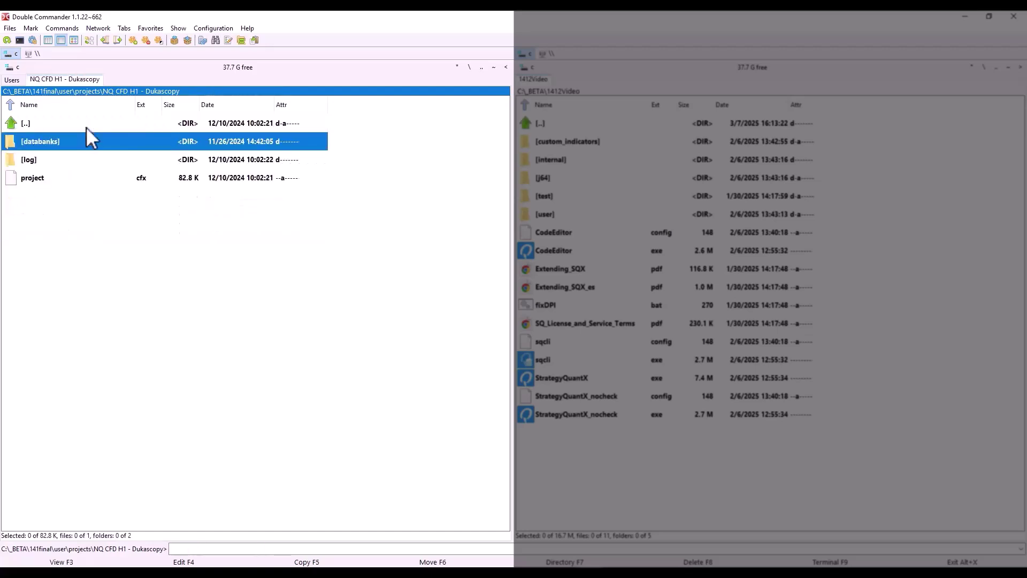
key(Up)
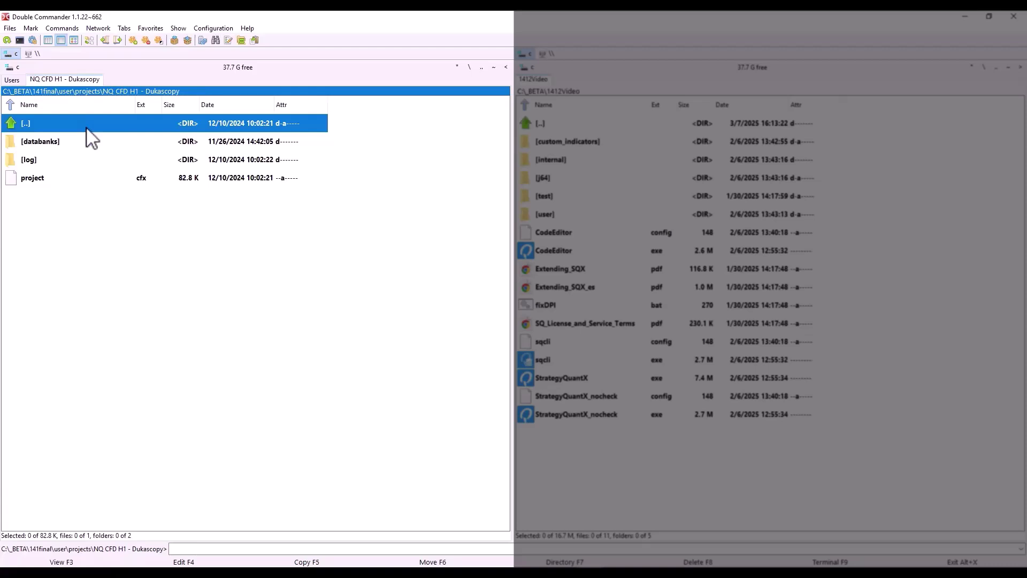
key(Return)
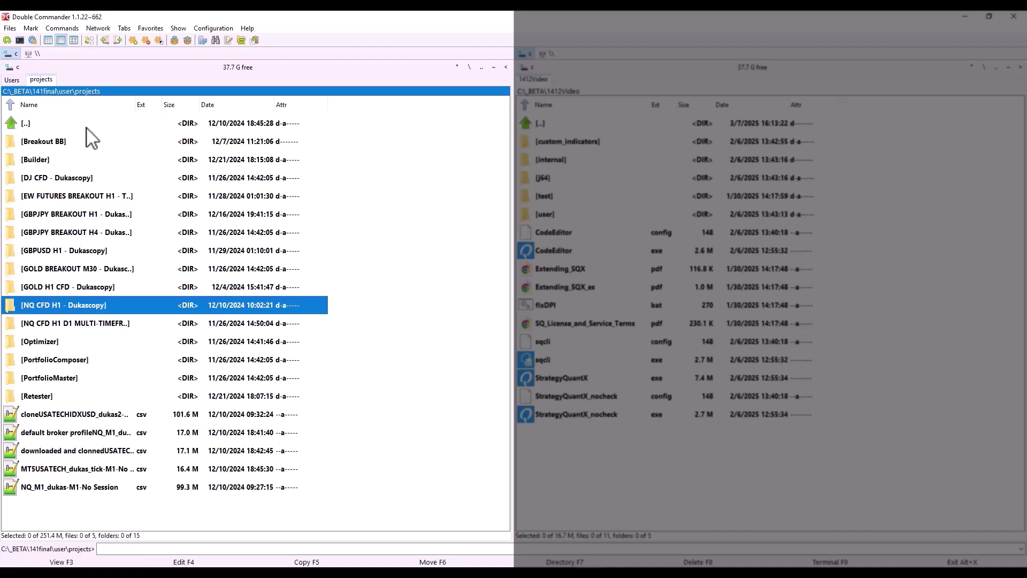
Step through the old user folder's data, extend and libs, checking them against the guide's migration list
key(Return)
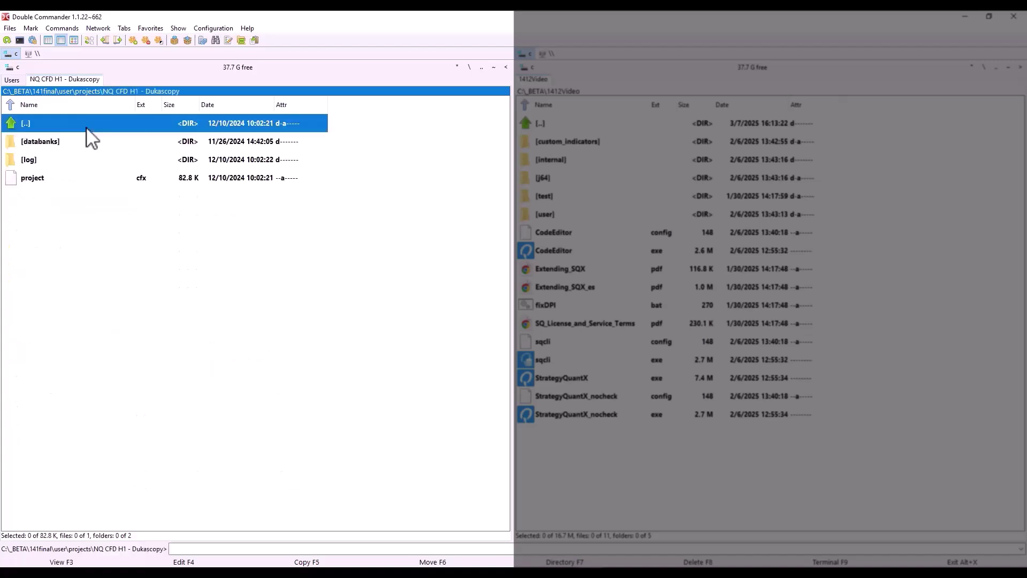
key(Return)
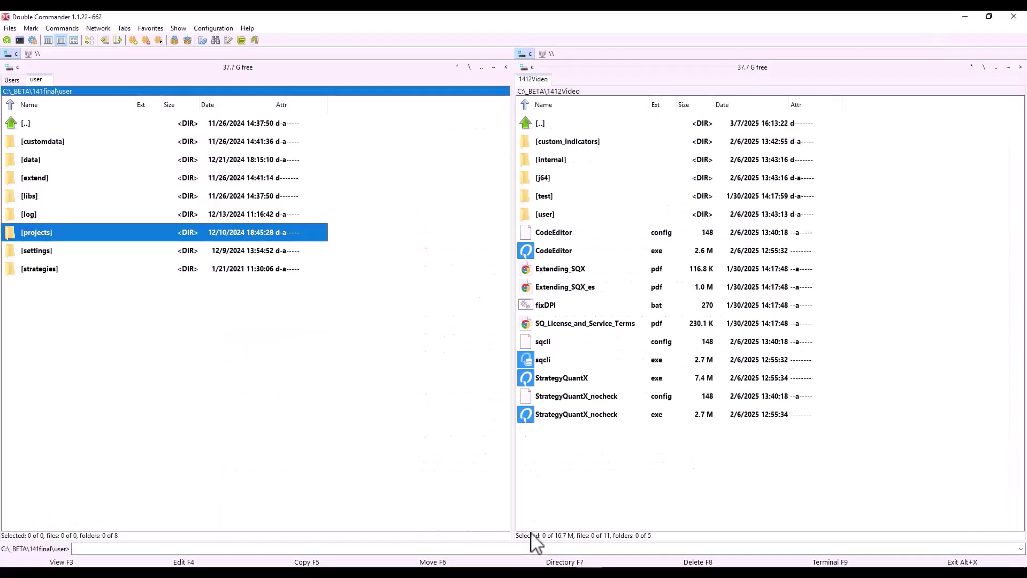
key(Home)
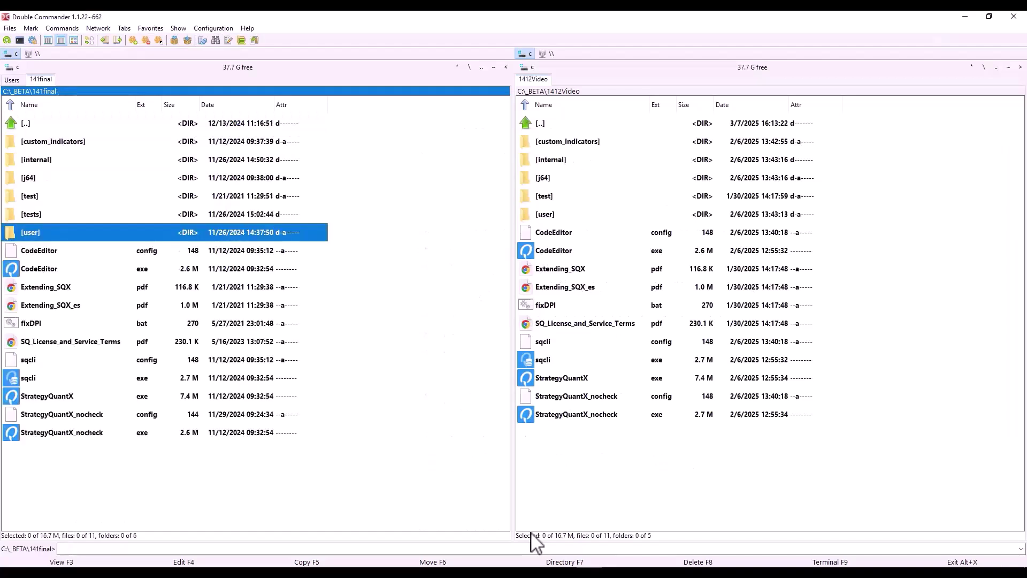
key(Home)
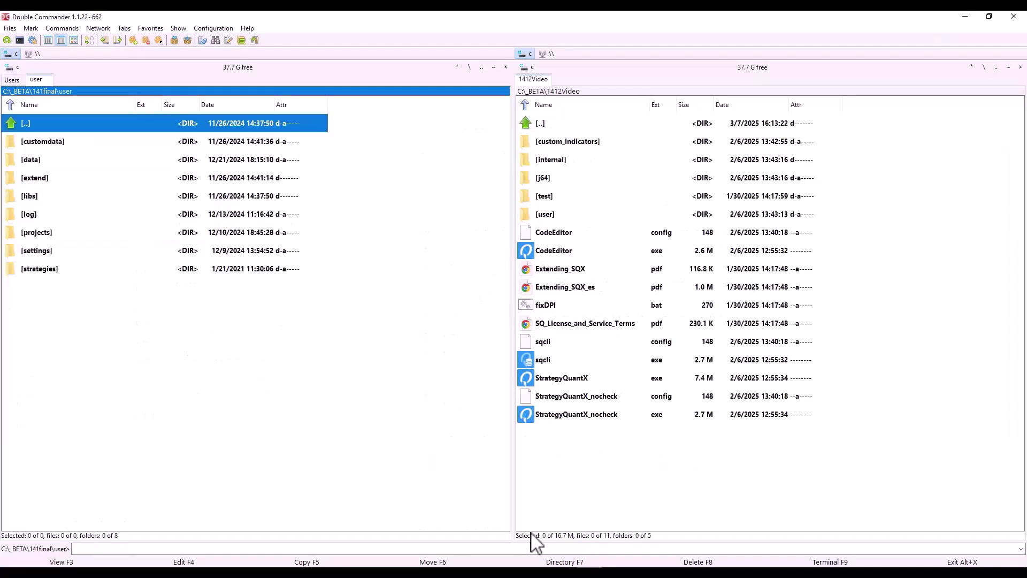
key(Down)
key(Down)
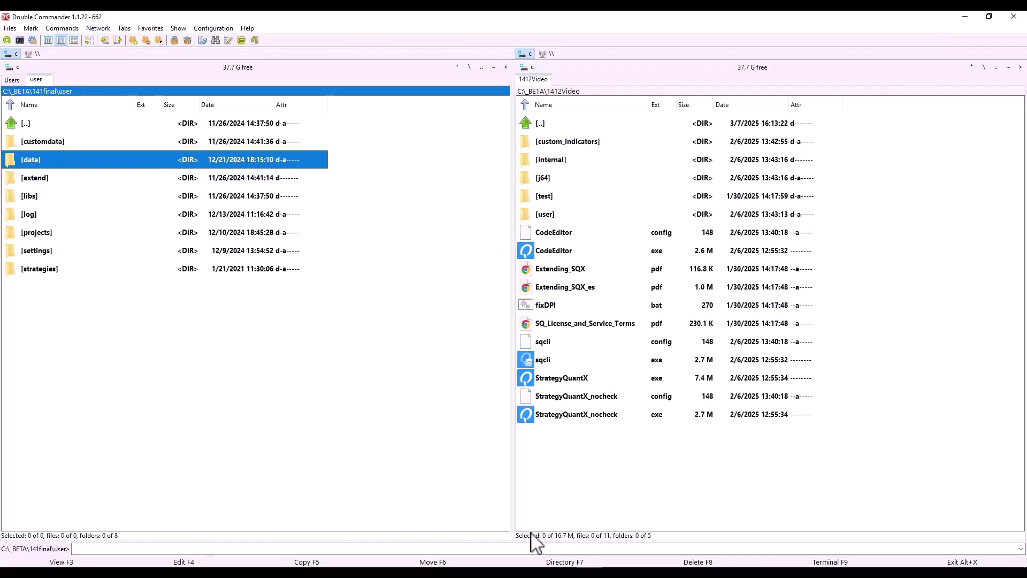
key(Down)
key(Down)
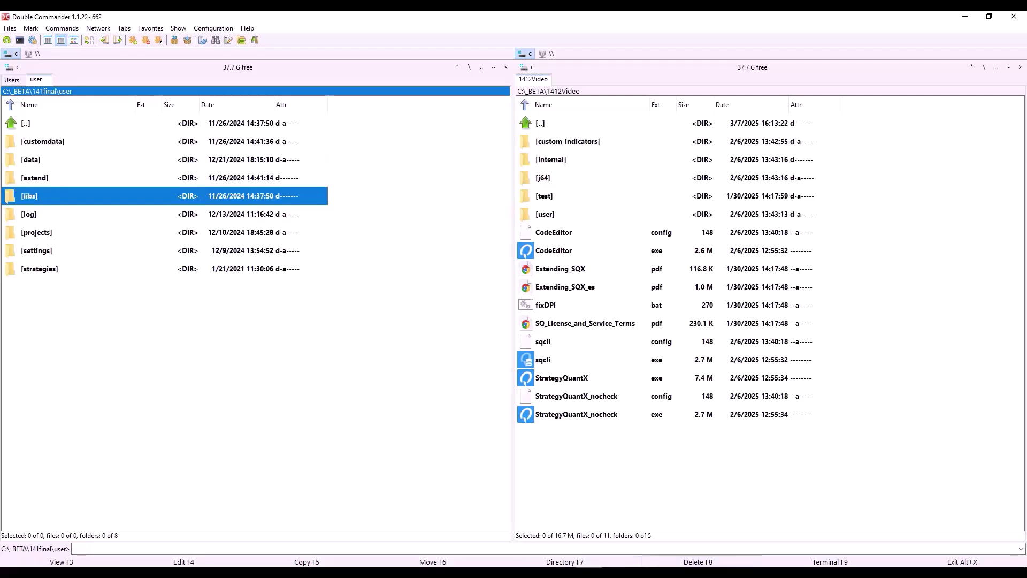
click(564, 366)
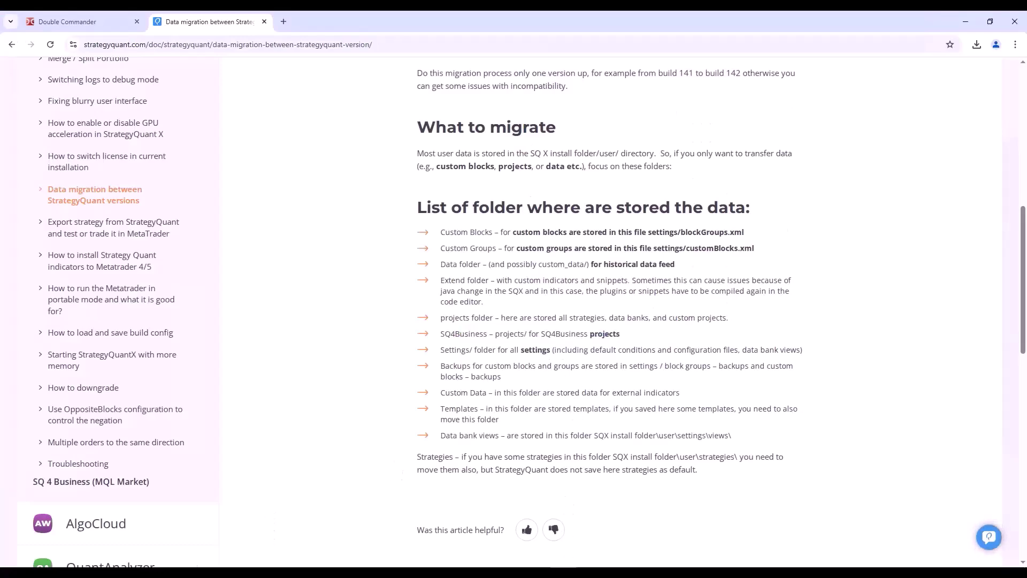
key(alt+Tab)
Open the old settings folder and look inside blockGroups-backups and customBlocks-backups
mouse_move(89, 247)
key(Down)
key(Down)
key(Down)
key(Return)
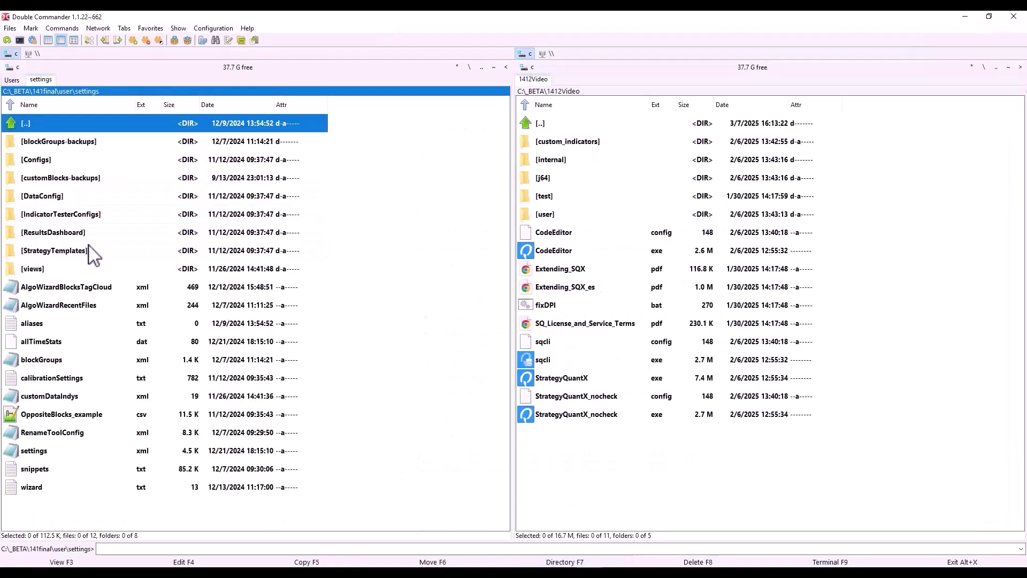
key(Down)
key(Return)
key(Return)
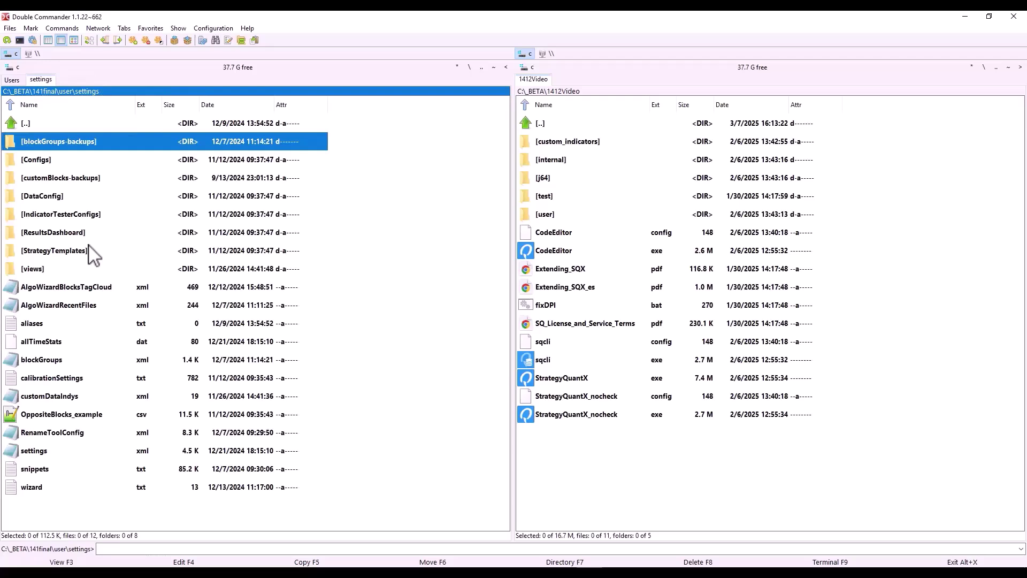
key(Down)
key(Down)
key(Return)
key(Return)
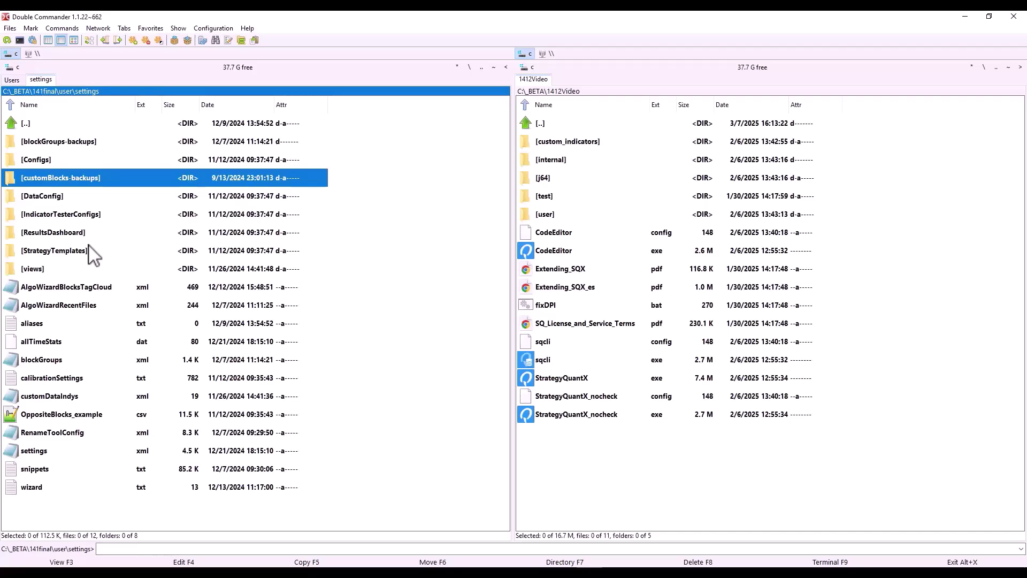
key(End)
key(Up)
key(Up)
Highlight the custom blocks backups line in the migration guide
key(alt+Tab)
drag(440, 366, 566, 368)
key(alt+Tab)
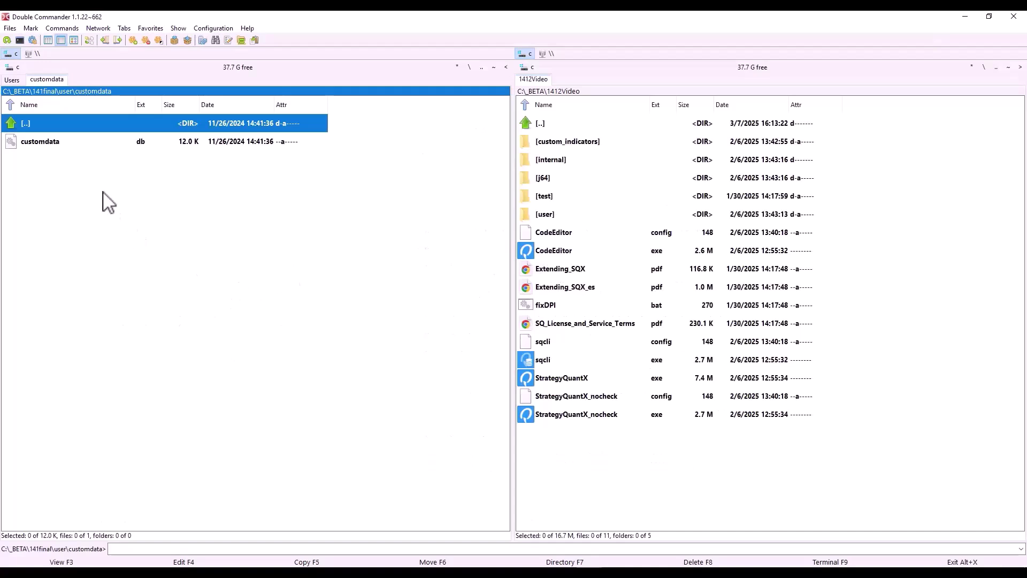
click(968, 15)
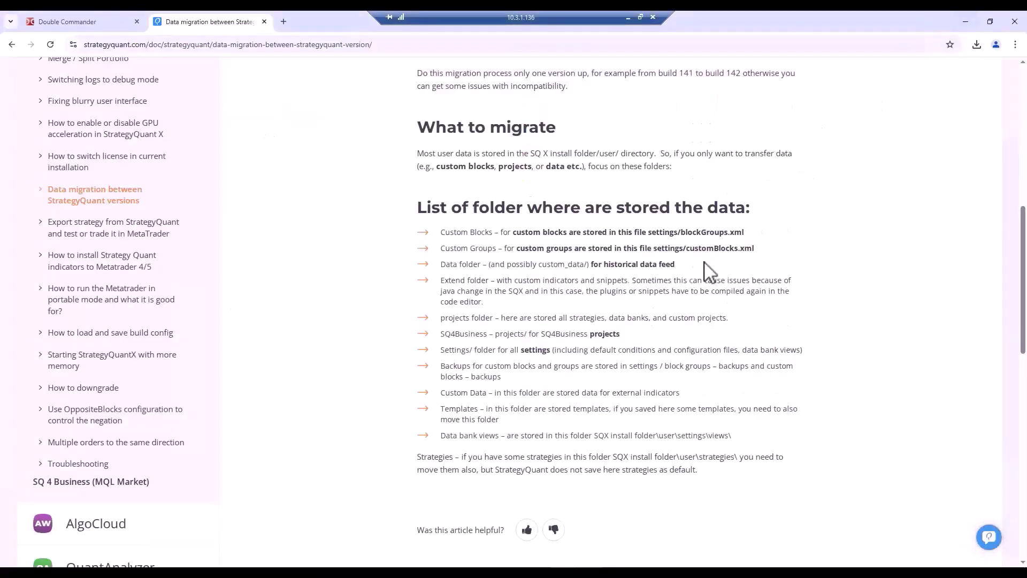
mouse_move(455, 541)
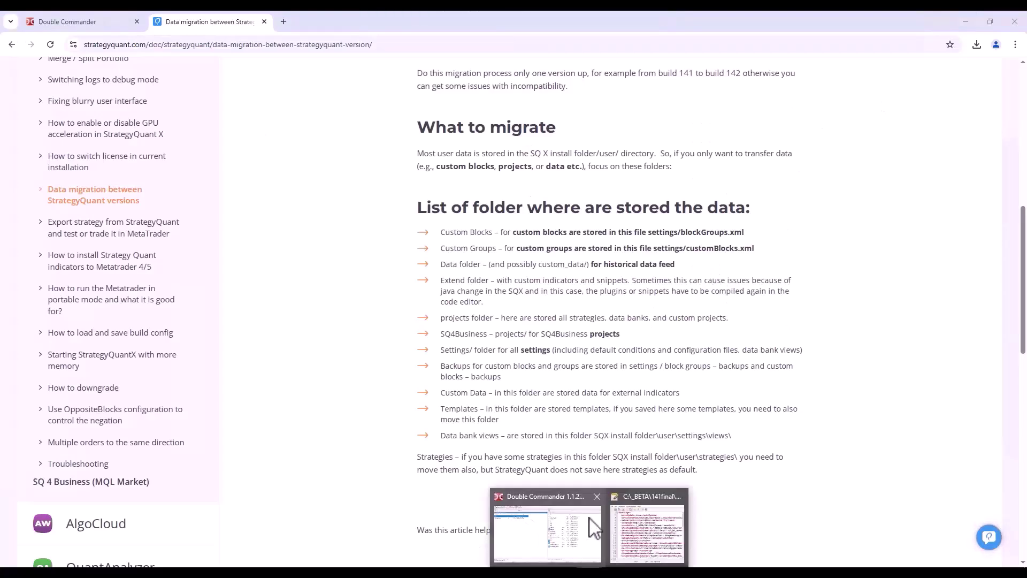
click(562, 513)
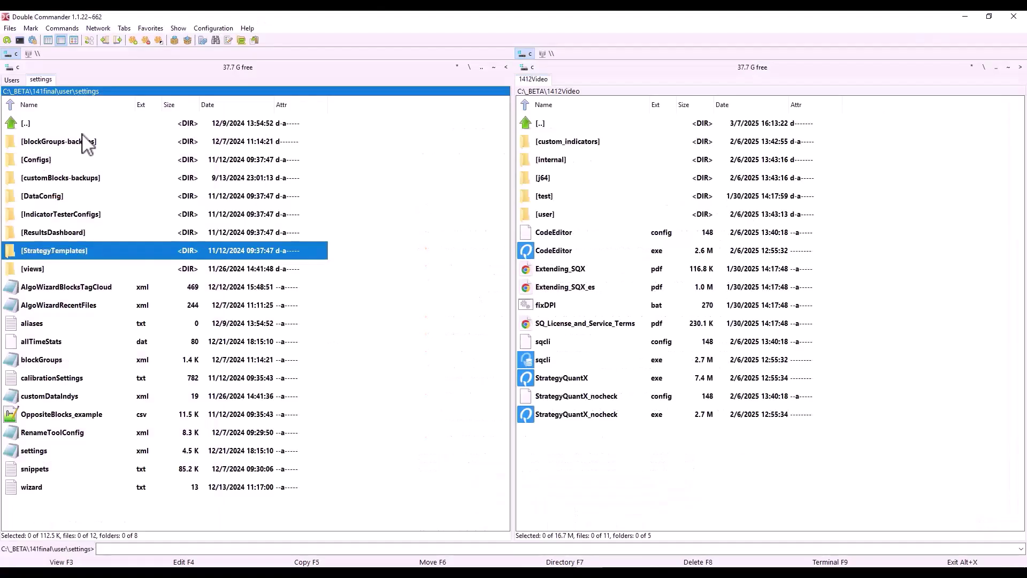
Open StrategyTemplates and compare it with the guide's templates and data bank views lines
key(Return)
key(Down)
key(Down)
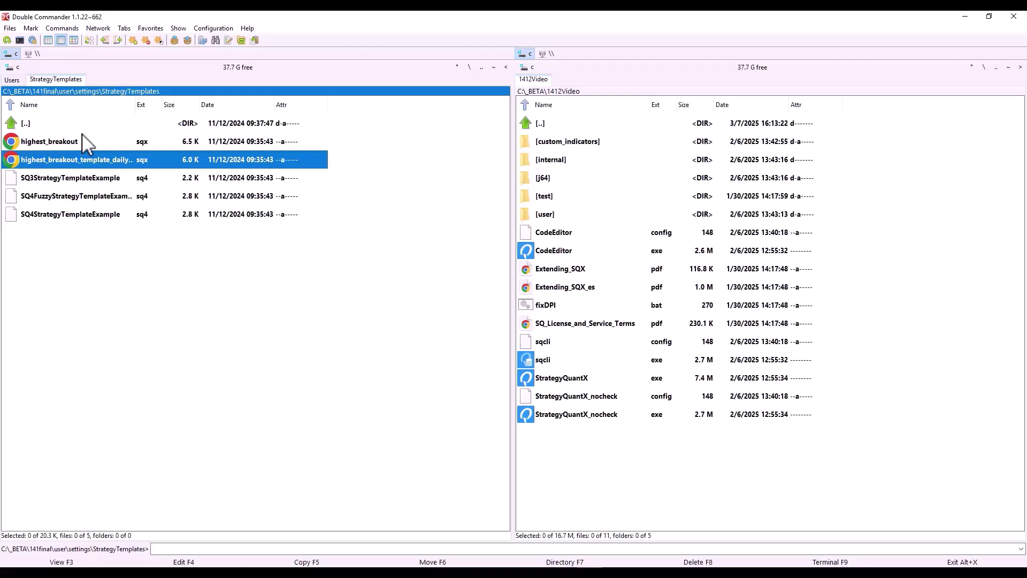
click(561, 565)
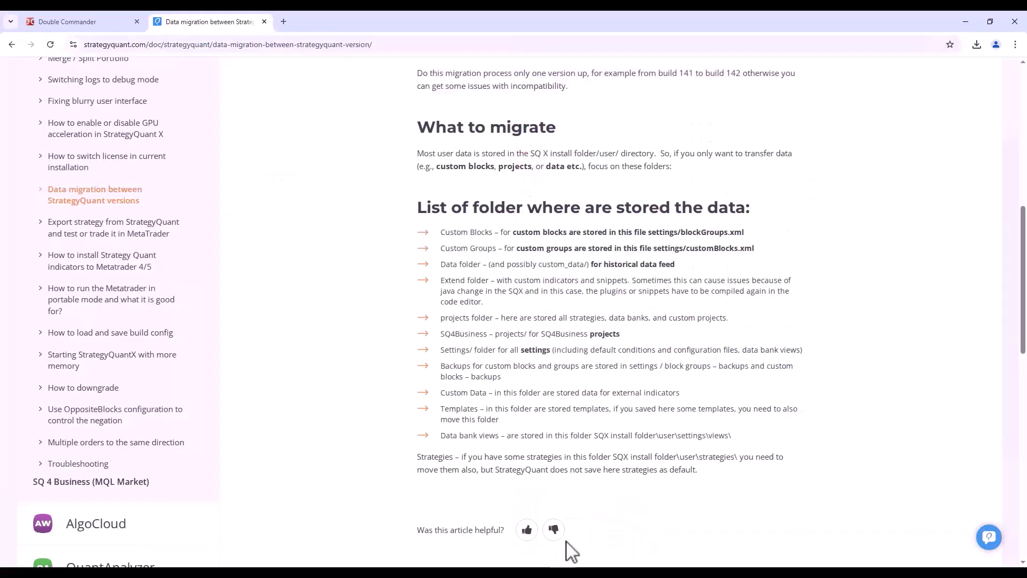
drag(426, 423, 630, 435)
click(563, 437)
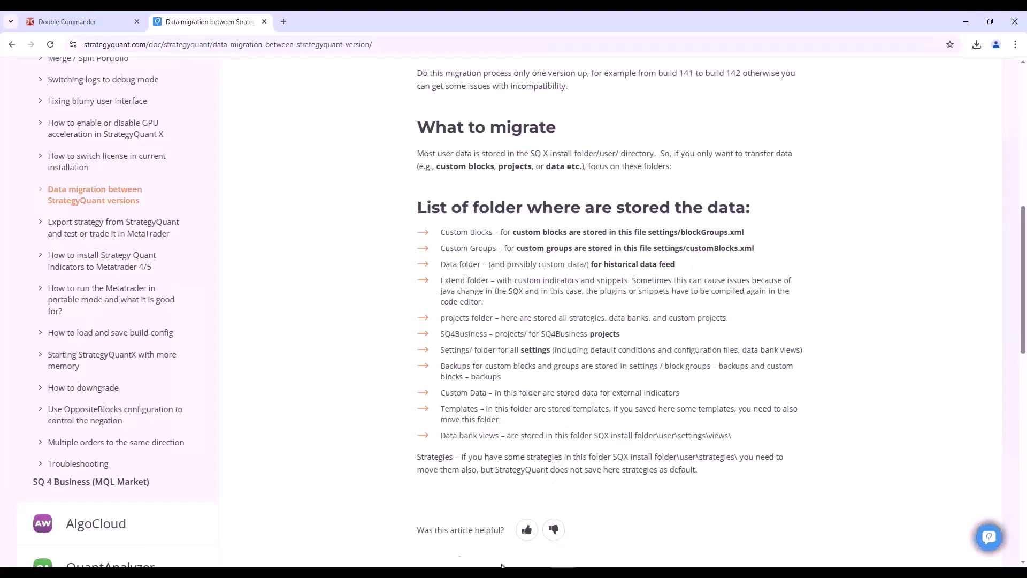
click(351, 559)
double_click(89, 126)
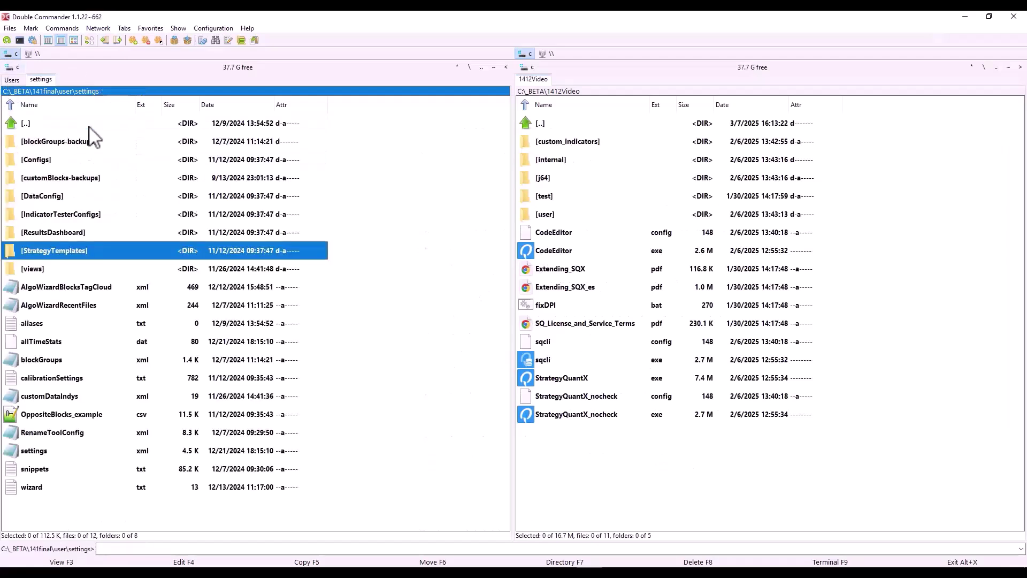
key(Down)
key(Return)
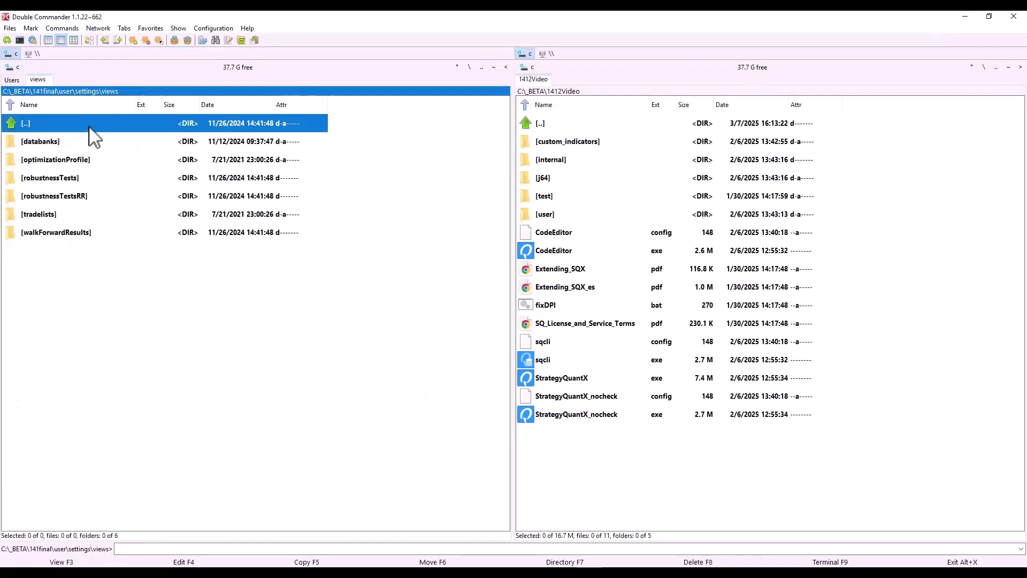
key(Down)
key(Return)
key(Down)
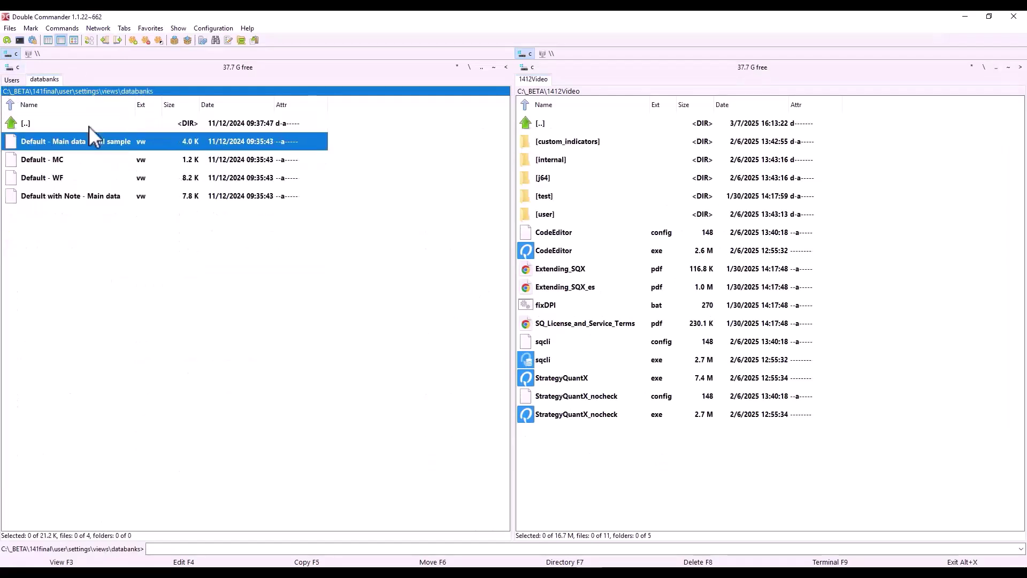
key(Down)
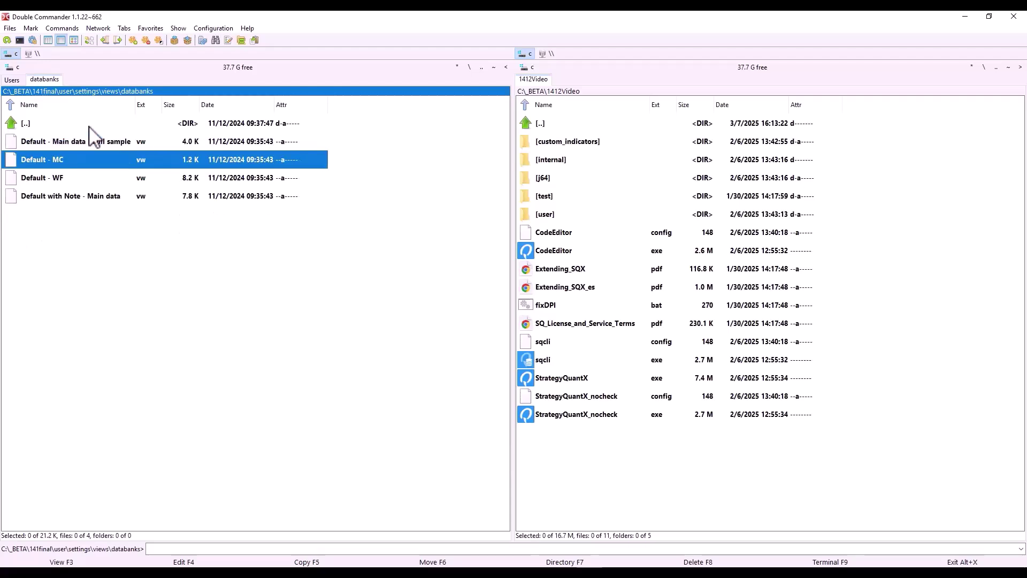
key(BackSpace)
key(Down)
key(Return)
key(BackSpace)
key(Down)
key(Return)
key(BackSpace)
key(Down)
key(Return)
key(BackSpace)
key(Down)
key(Up)
key(Up)
key(Up)
key(Up)
key(Up)
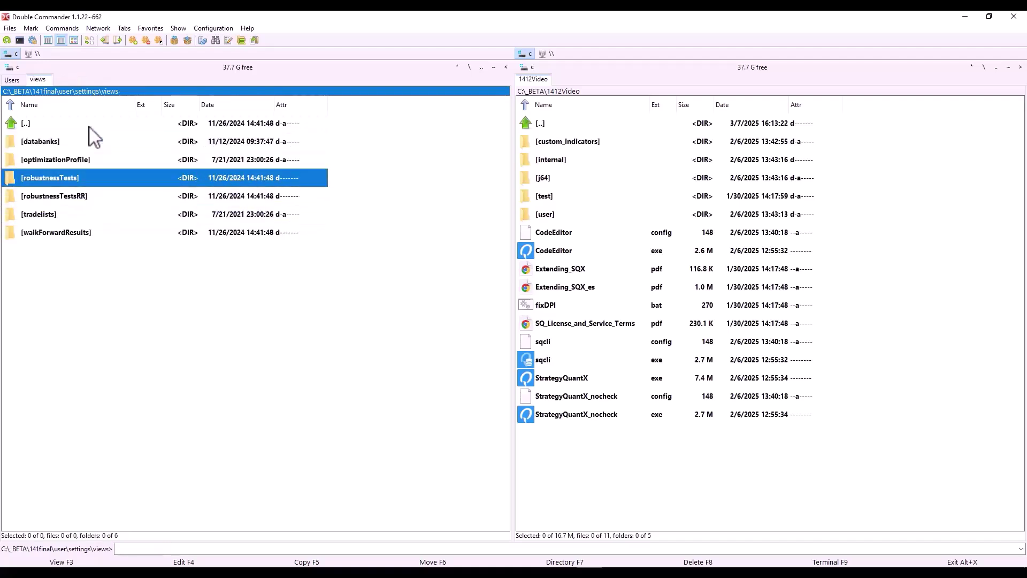
key(Return)
key(BackSpace)
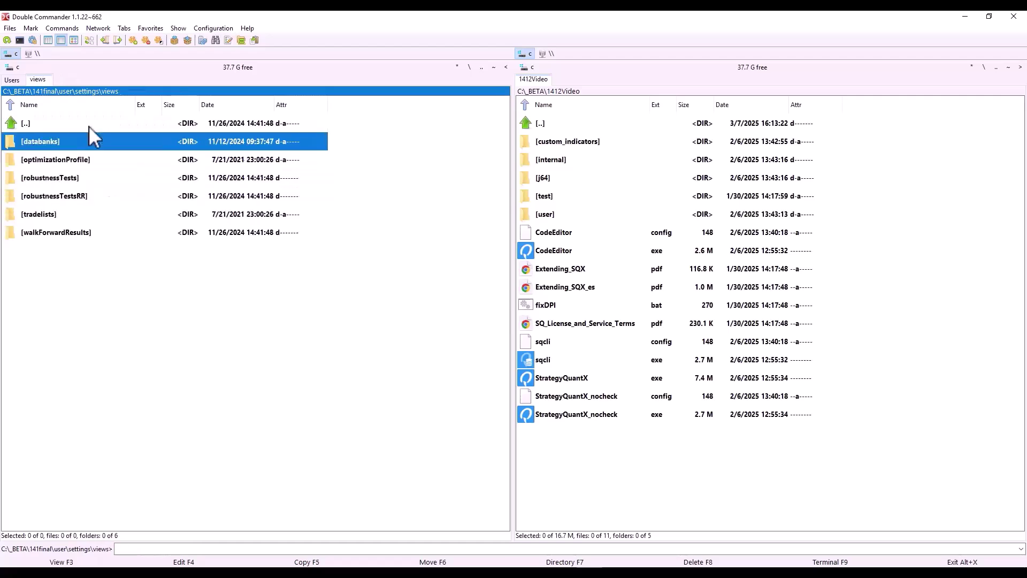
key(Up)
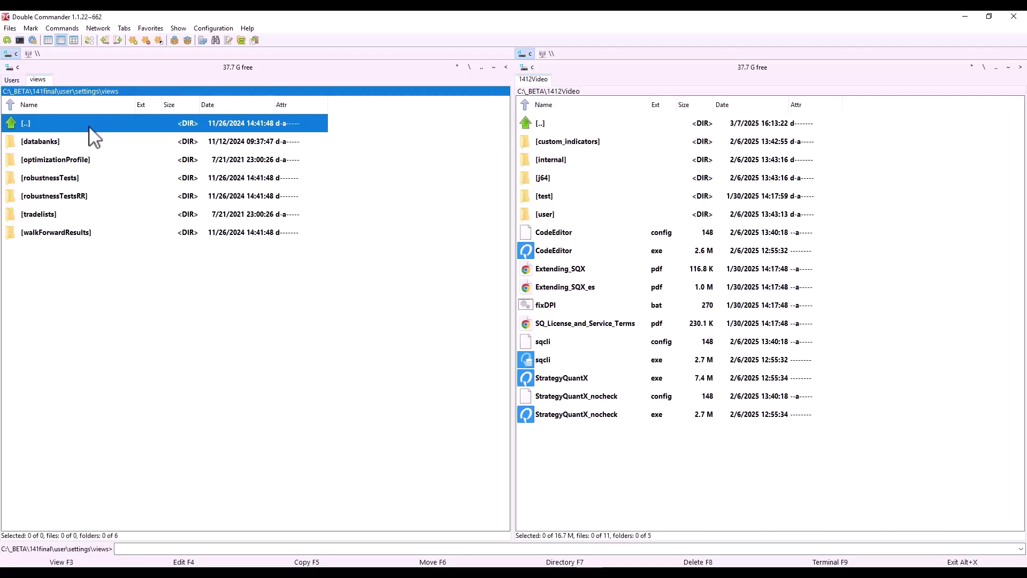
Navigate the left panel up to C:\_BETA\141final, briefly checking the old user folder
key(Return)
key(Return)
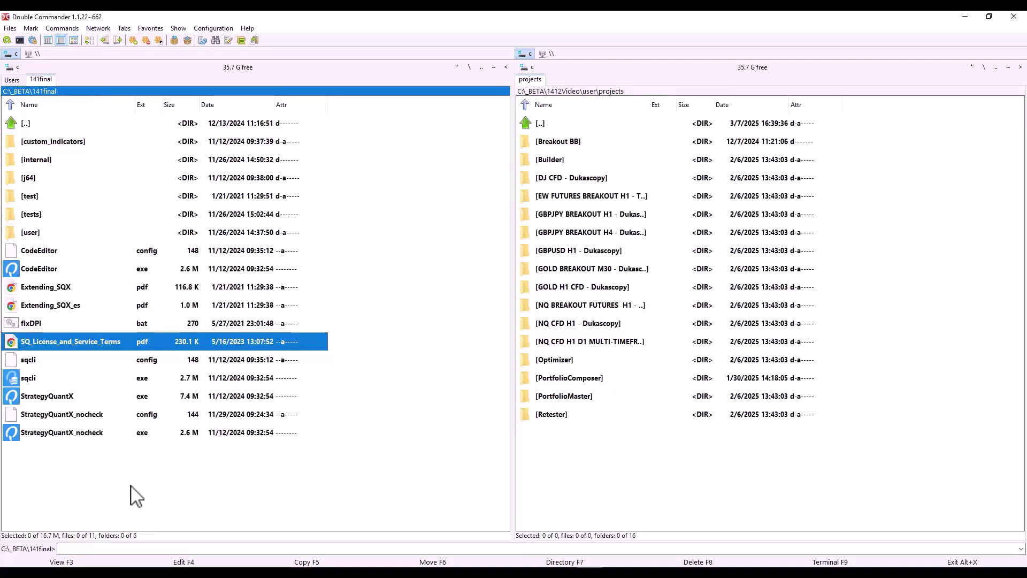
key(Up)
key(Up)
key(Up)
key(Up)
key(Up)
key(Up)
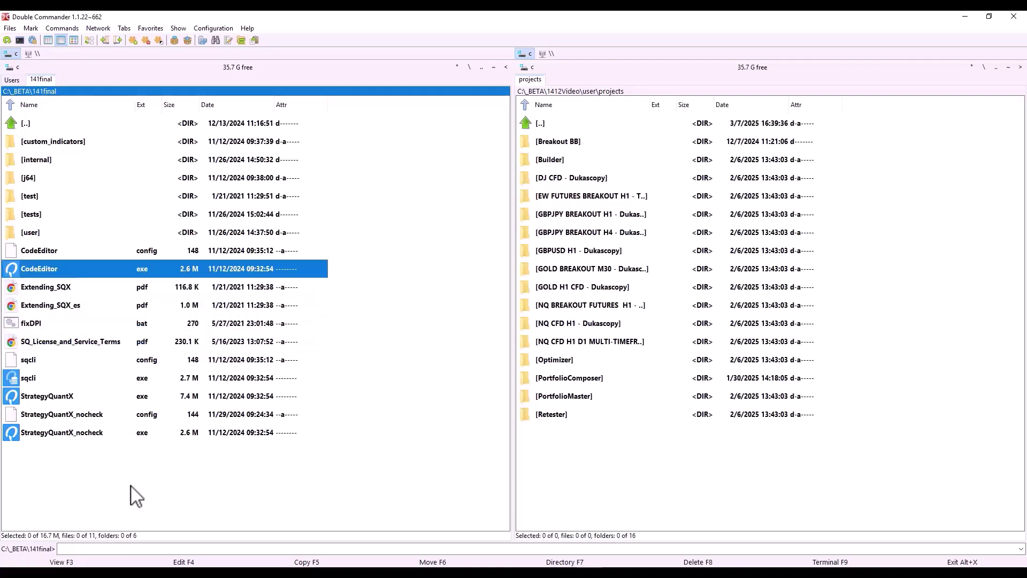
key(Return)
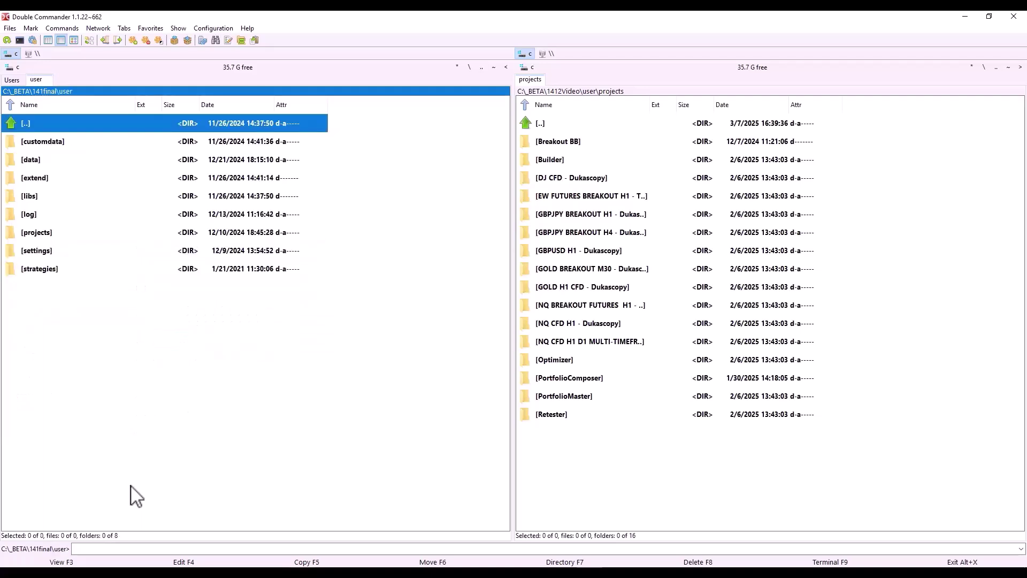
key(Down)
key(Up)
key(Return)
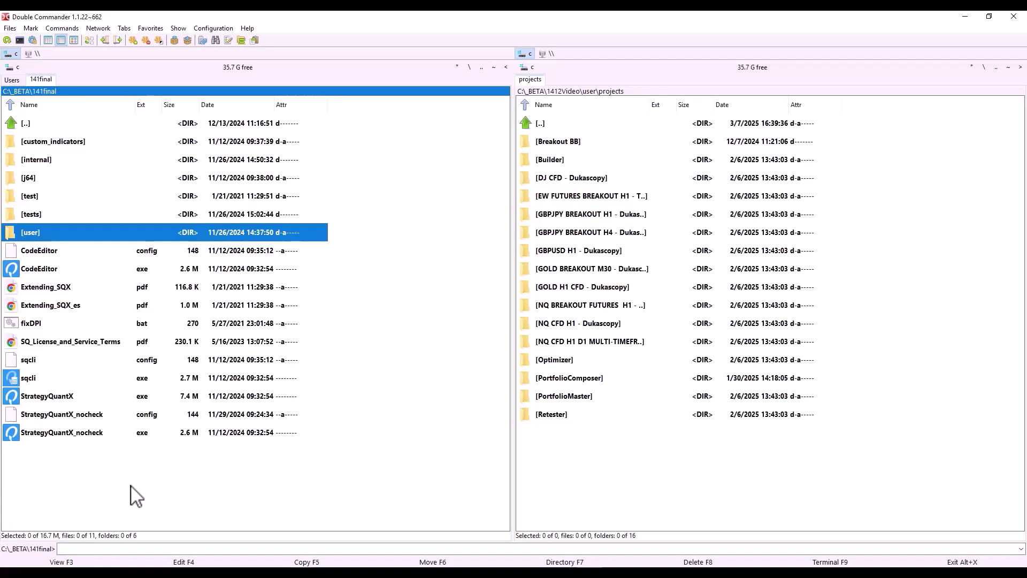
Bring up the F5 copy prompt for the old user folder into 1412Video\user\projects
key(F5)
key(Escape)
key(F5)
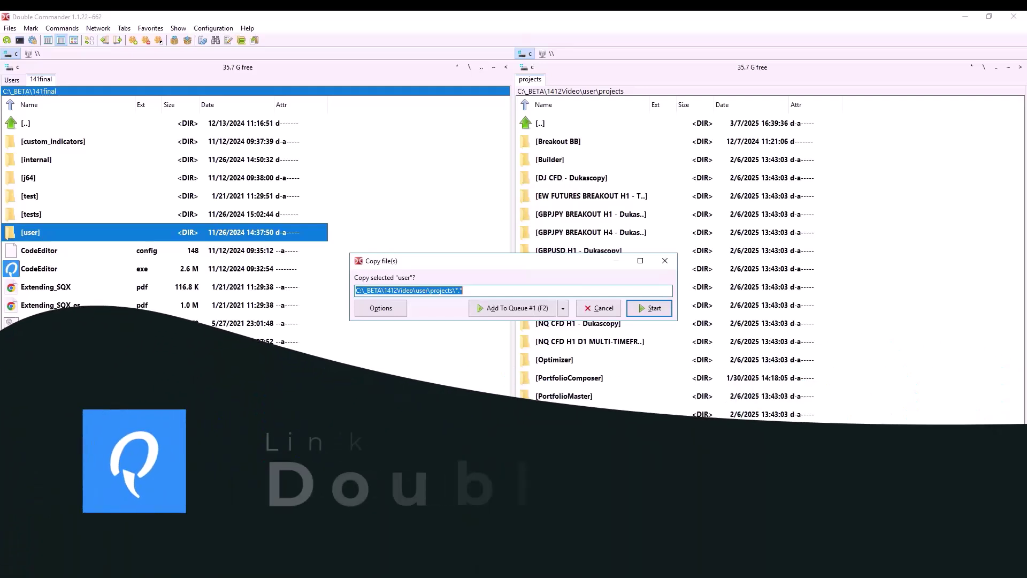
Dismiss the copy prompt, open and cancel the F6 Move prompt, then open F7 new directory
key(Return)
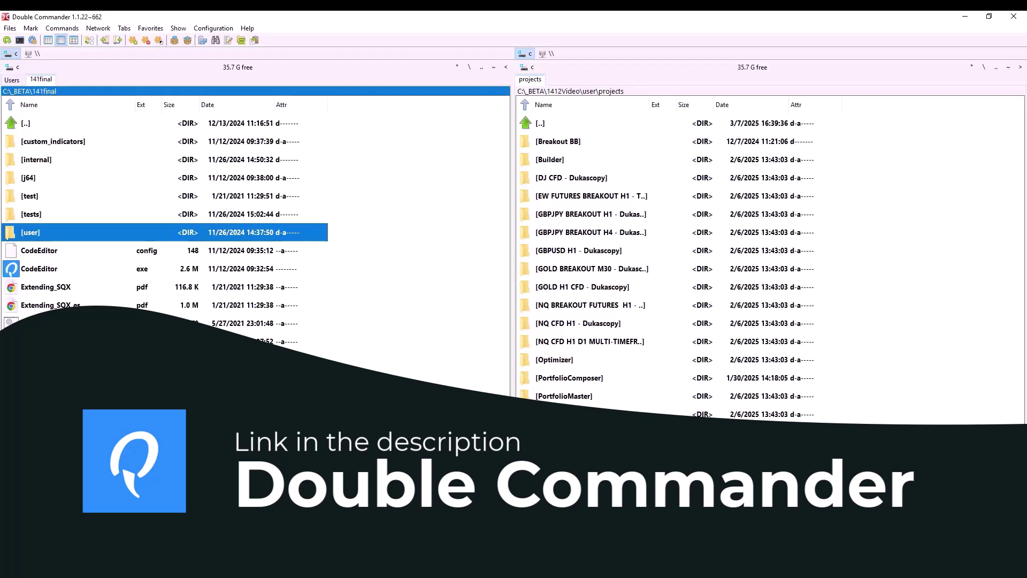
key(F6)
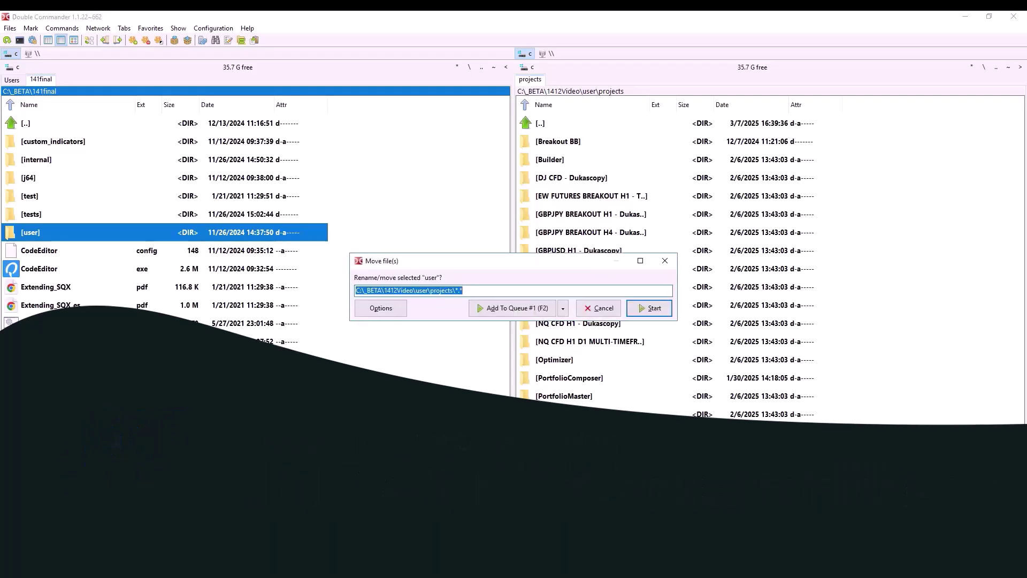
key(Escape)
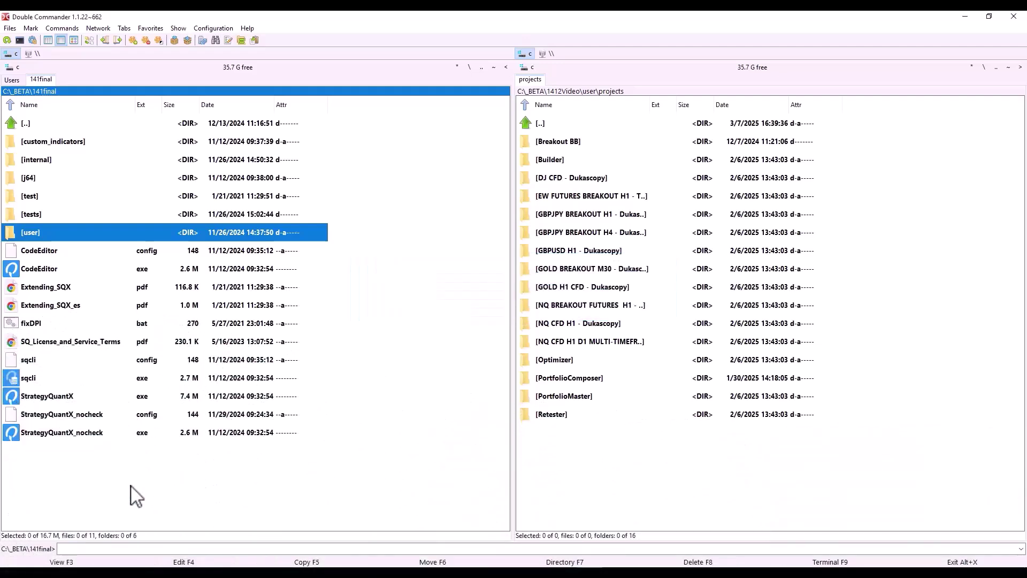
key(F7)
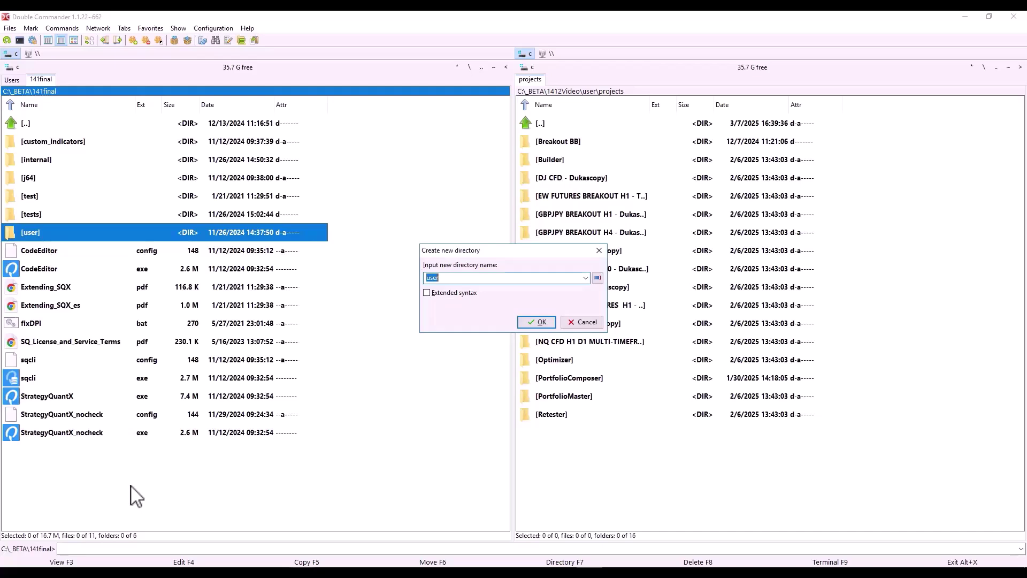
Cancel the new-folder prompt and peek into the old tests, test and j64 folders
key(Escape)
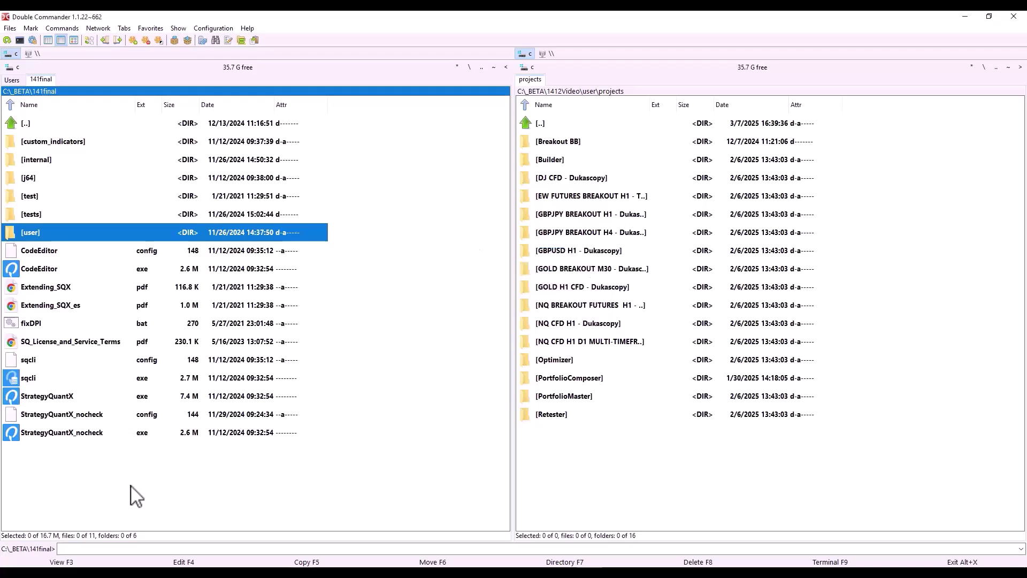
double_click(100, 235)
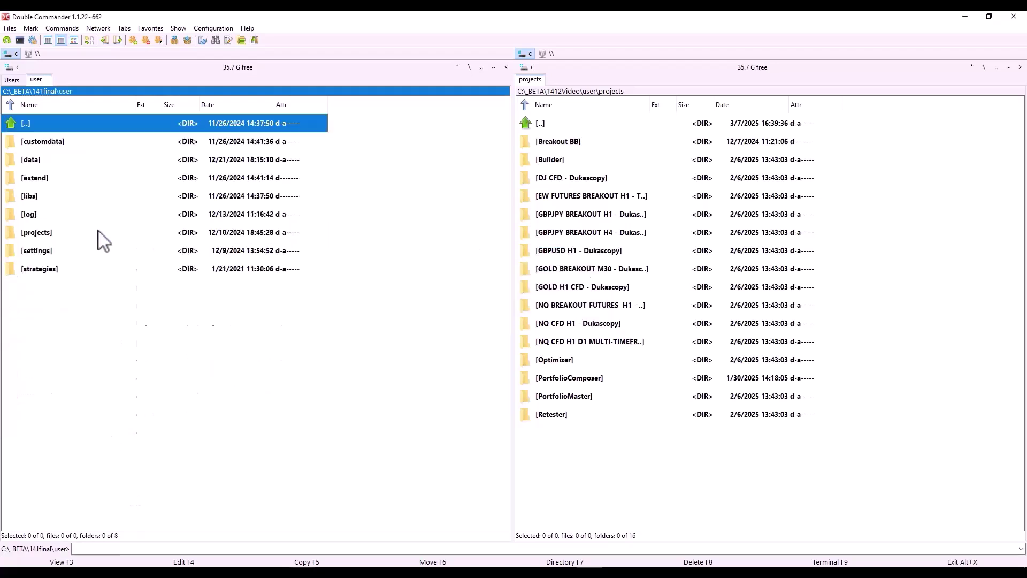
double_click(145, 122)
key(Up)
key(Return)
key(BackSpace)
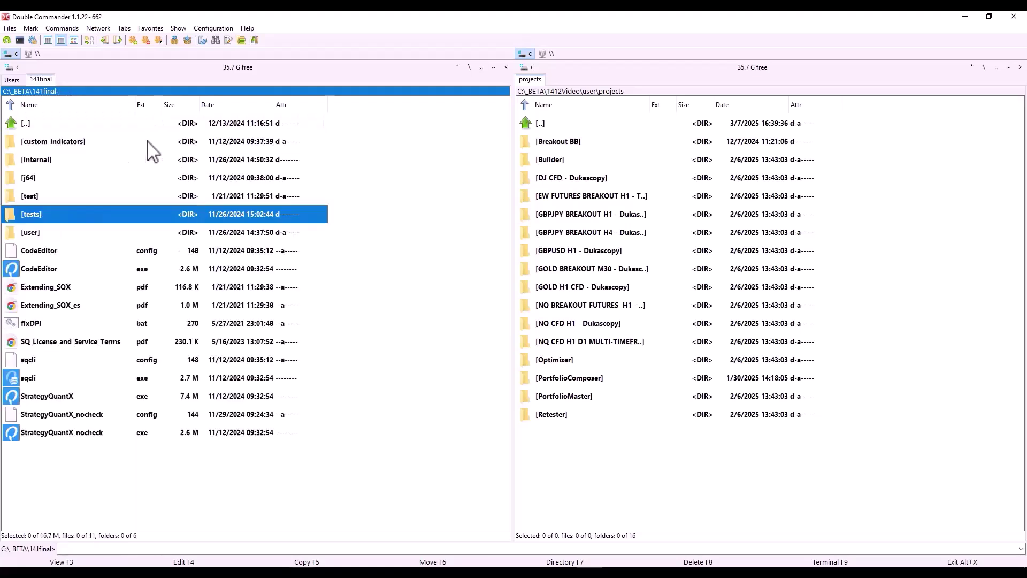
key(Up)
key(Return)
key(BackSpace)
key(Up)
key(Return)
key(BackSpace)
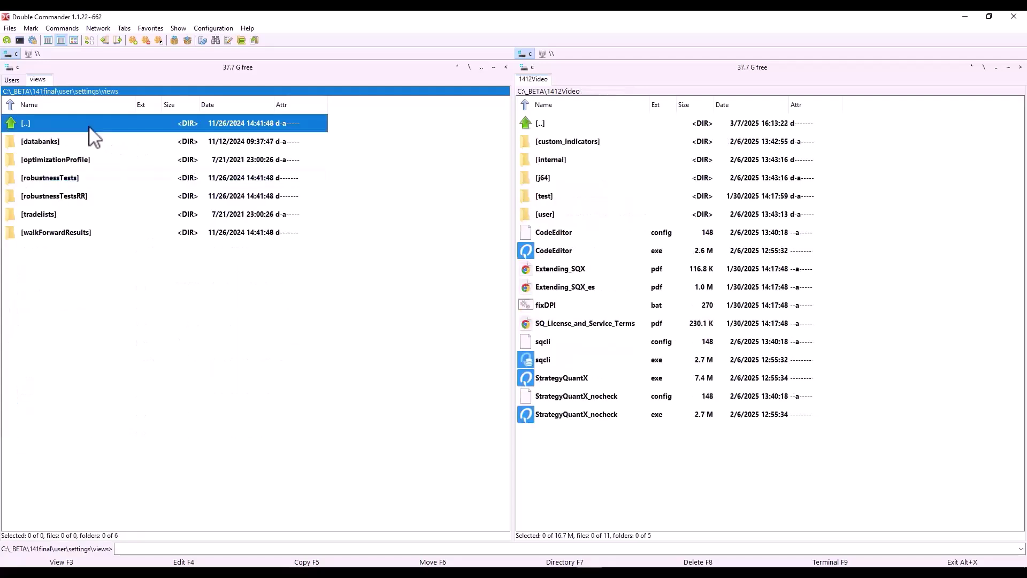
Open the new 1412Video\user folder in the right panel
click(610, 214)
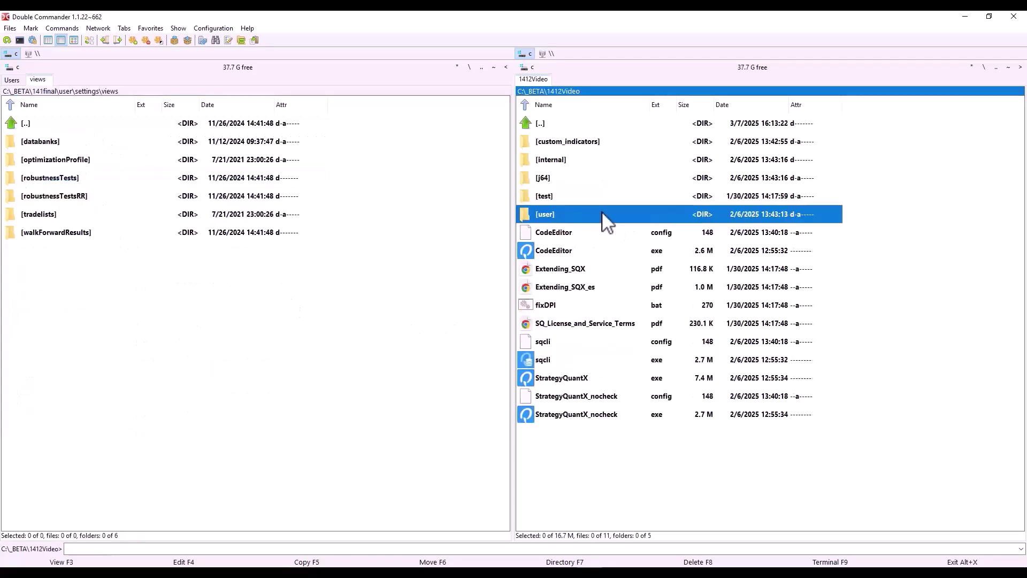
click(238, 294)
key(Tab)
key(Return)
key(BackSpace)
key(Return)
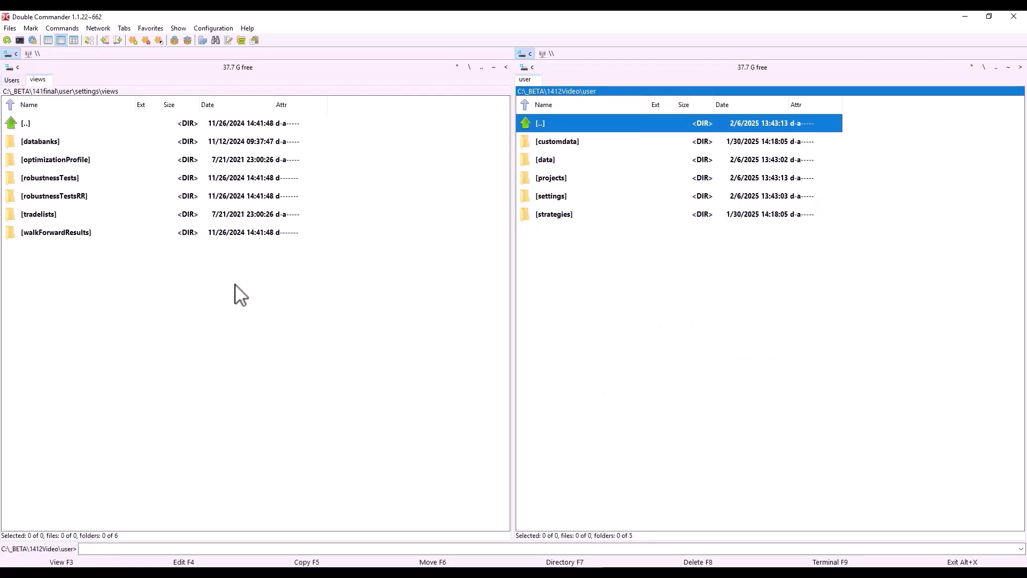
Delete the data folder from the new 1412Video user folder to the trash
click(590, 161)
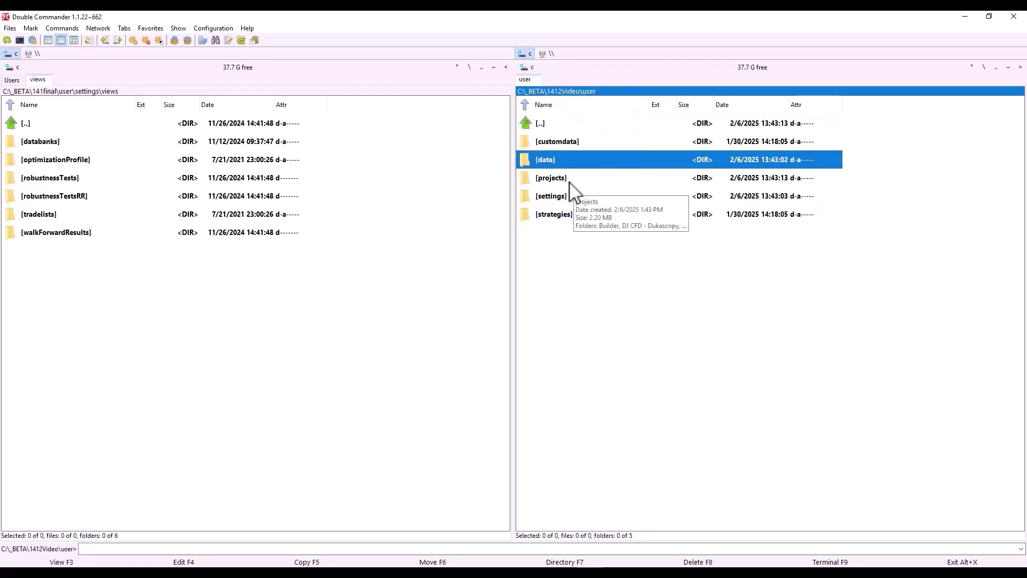
key(Delete)
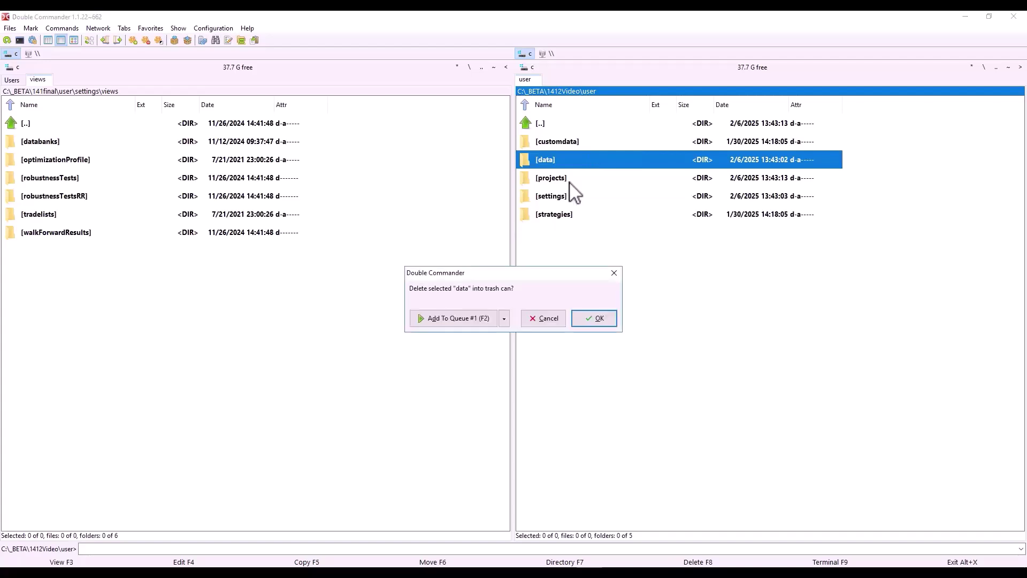
key(Return)
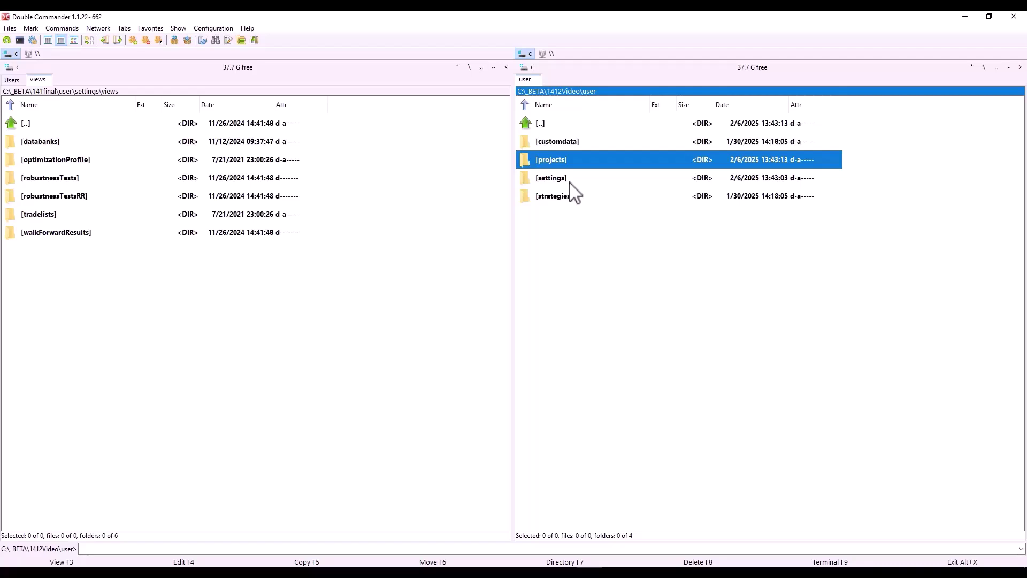
Copy the old 141final user\data folder into the new 1412Video user folder
key(Tab)
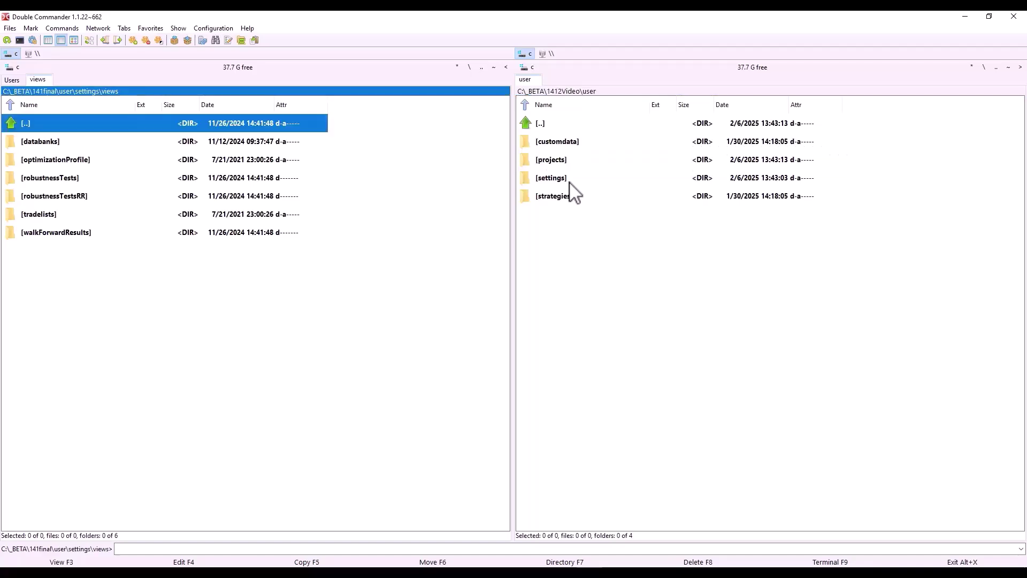
key(Return)
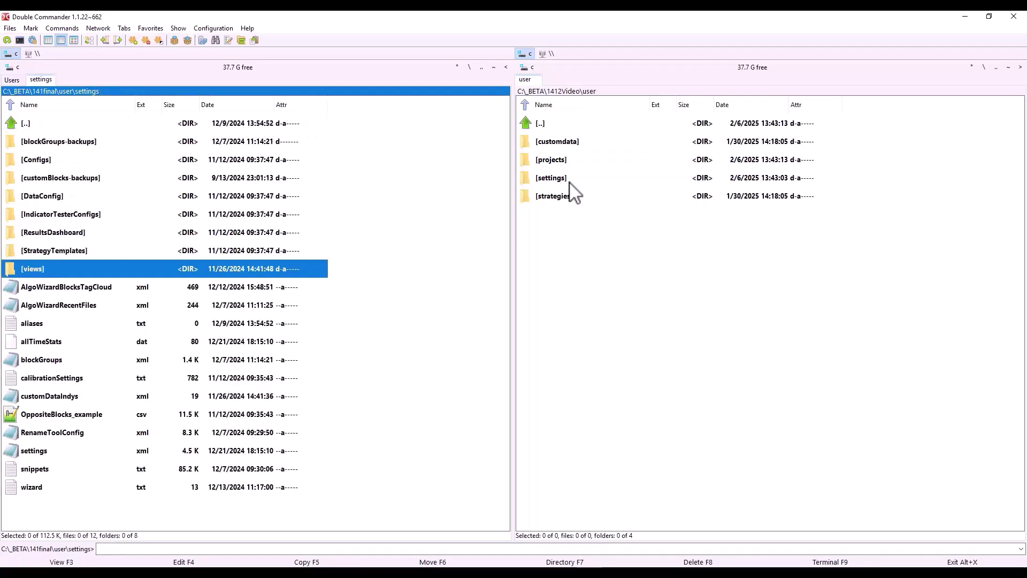
key(Home)
key(Return)
key(Up)
key(Up)
key(Up)
key(Up)
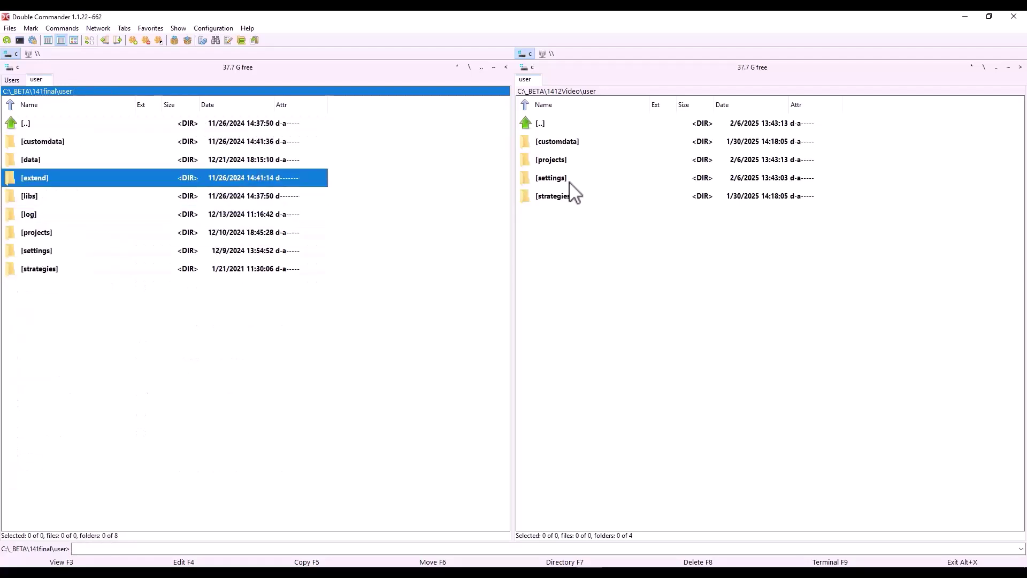
key(Up)
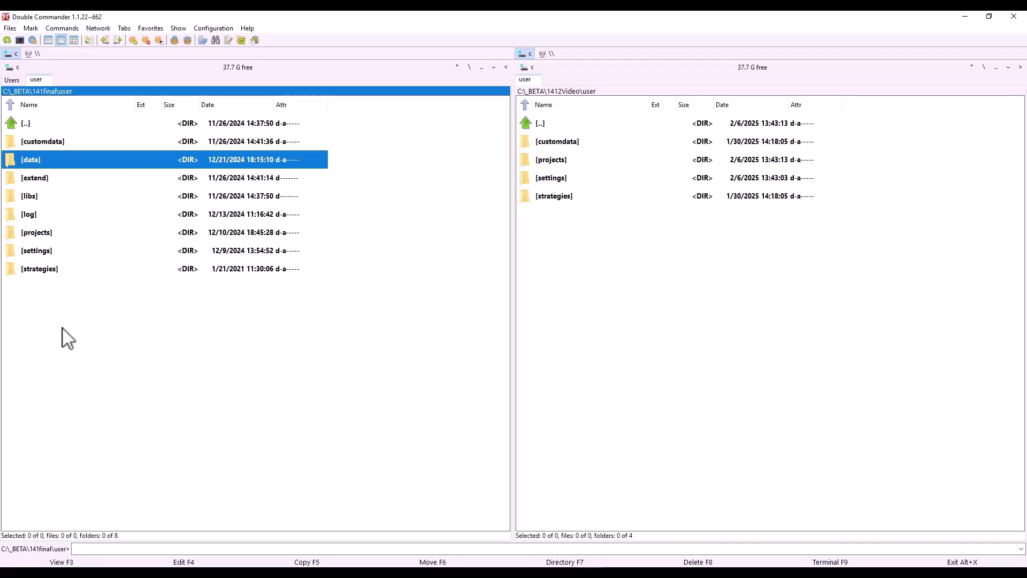
key(F5)
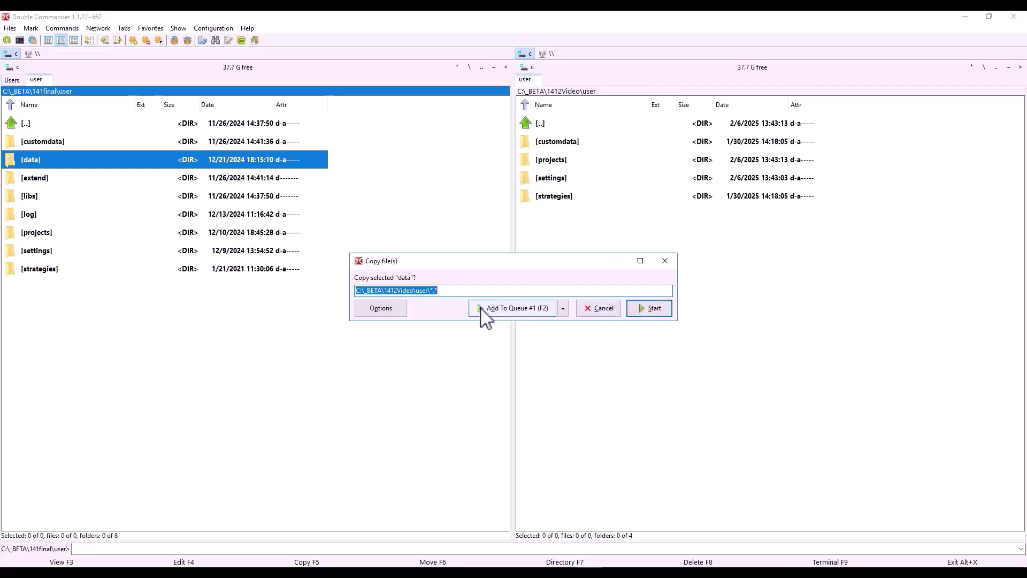
click(657, 311)
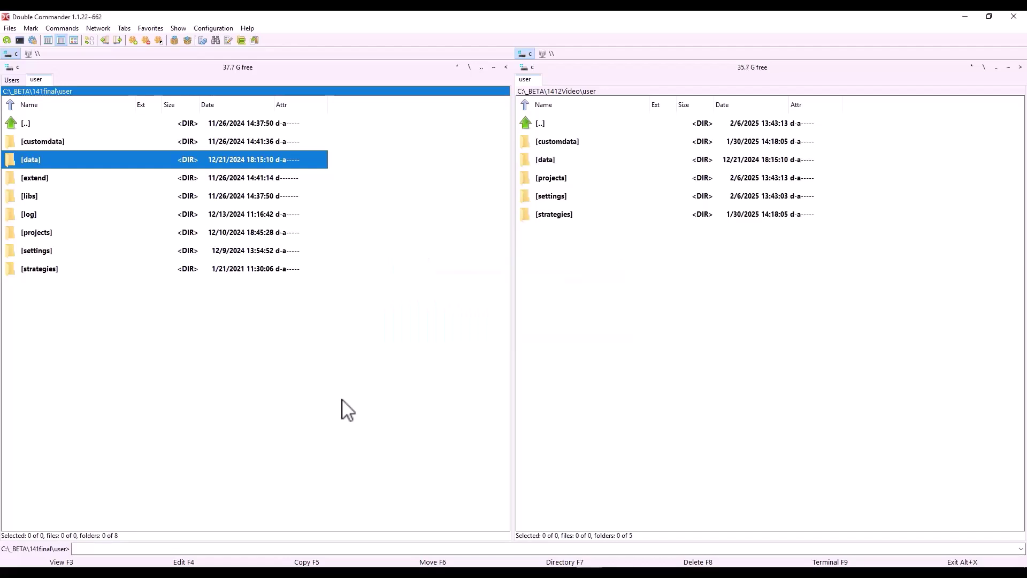
Copy the old extend folder into the new 1412Video user folder
key(Down)
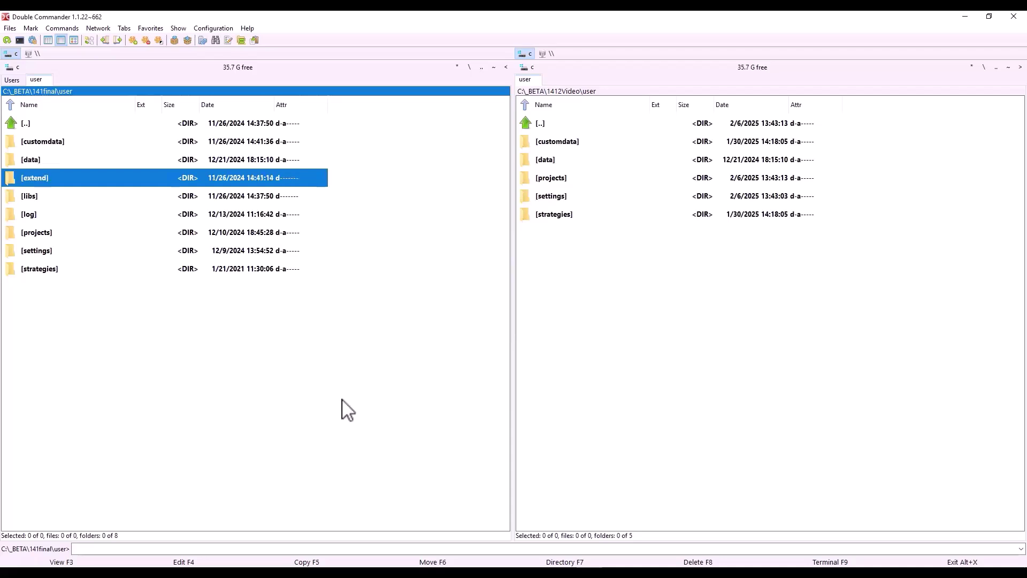
key(F5)
key(Return)
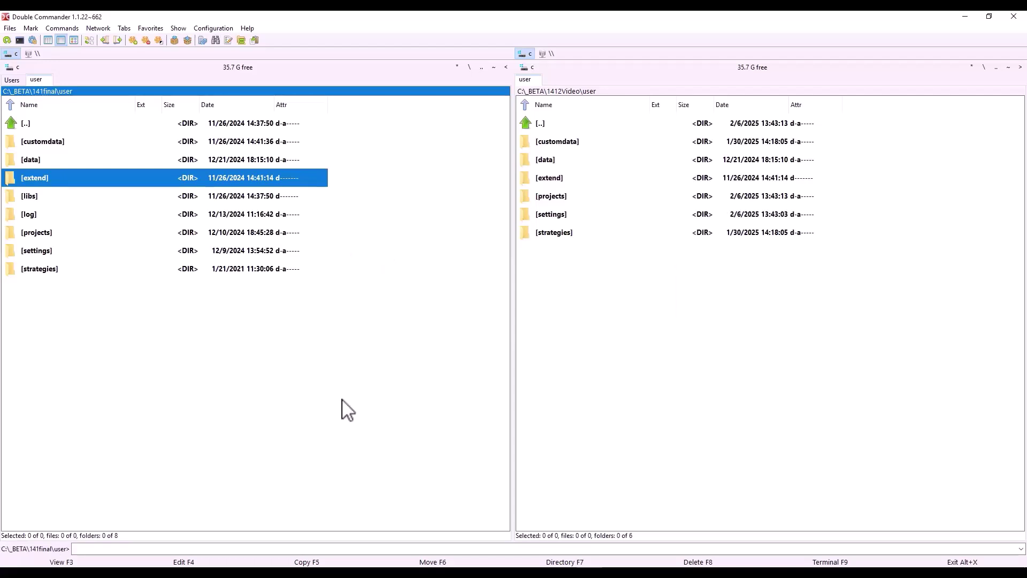
Open the settings folder on both sides and copy blockGroups.xml into the new settings
key(Down)
key(Down)
key(Down)
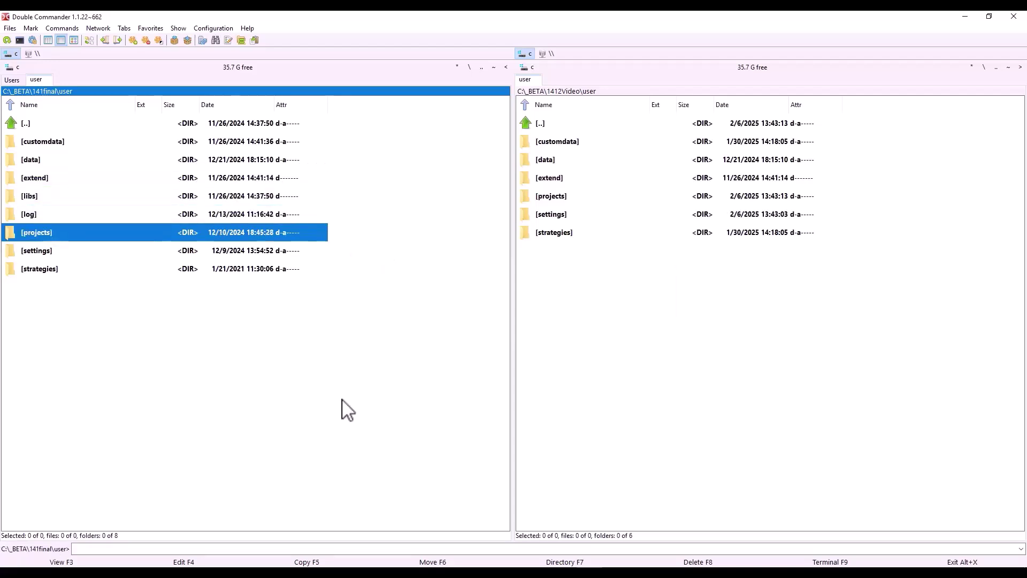
key(Down)
key(Return)
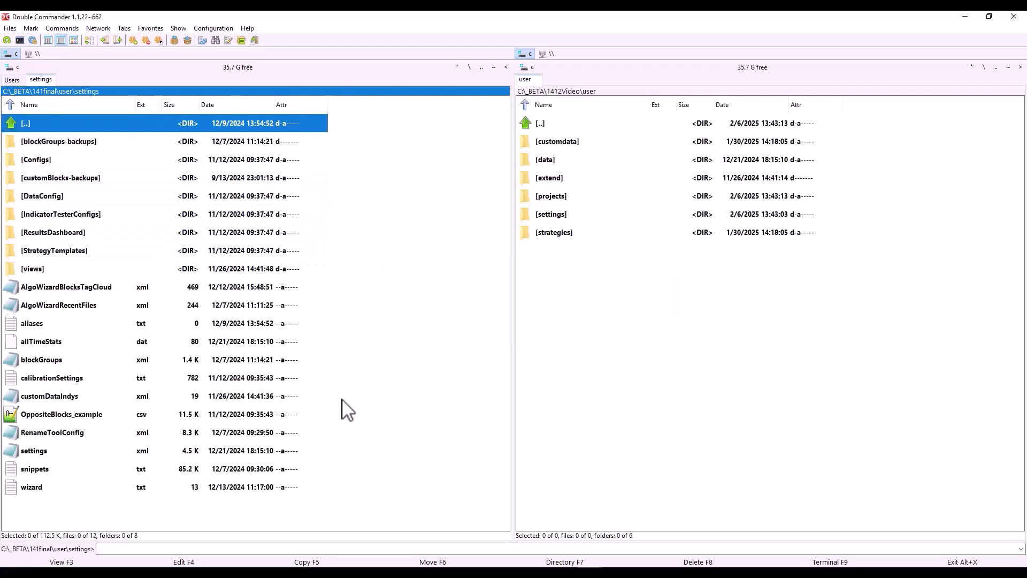
key(Down)
key(Down)
key(Down)
key(Down)
key(Down)
key(Down)
key(Down)
key(Down)
key(Down)
key(Down)
key(Down)
key(Down)
key(Down)
key(Tab)
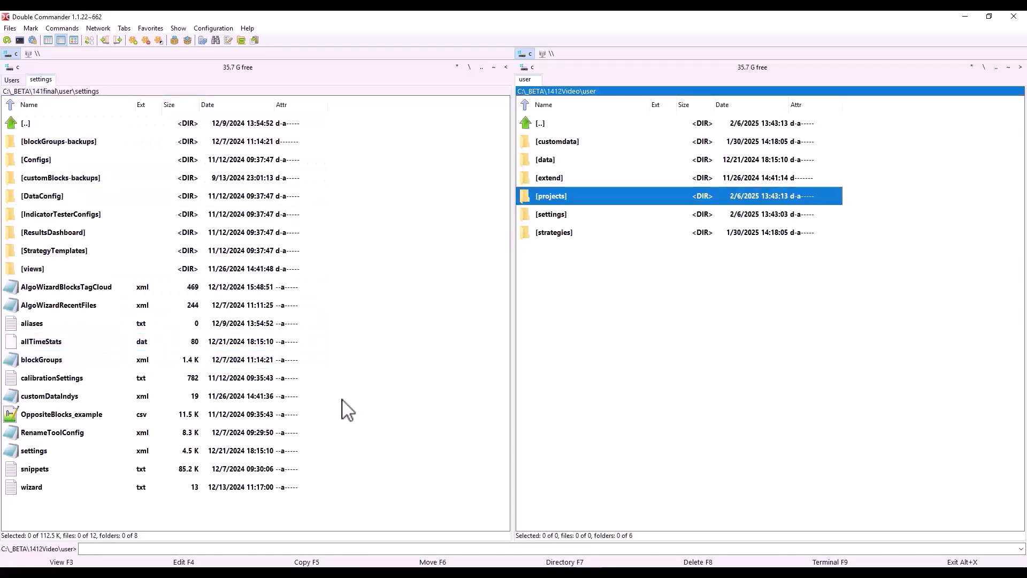
key(Up)
key(Down)
key(Down)
key(Return)
key(Tab)
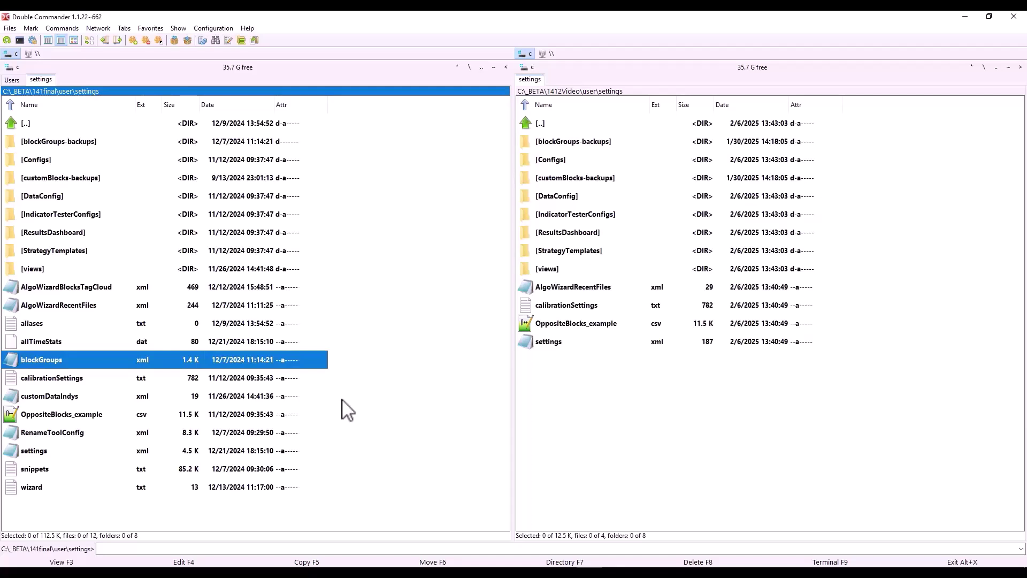
key(F5)
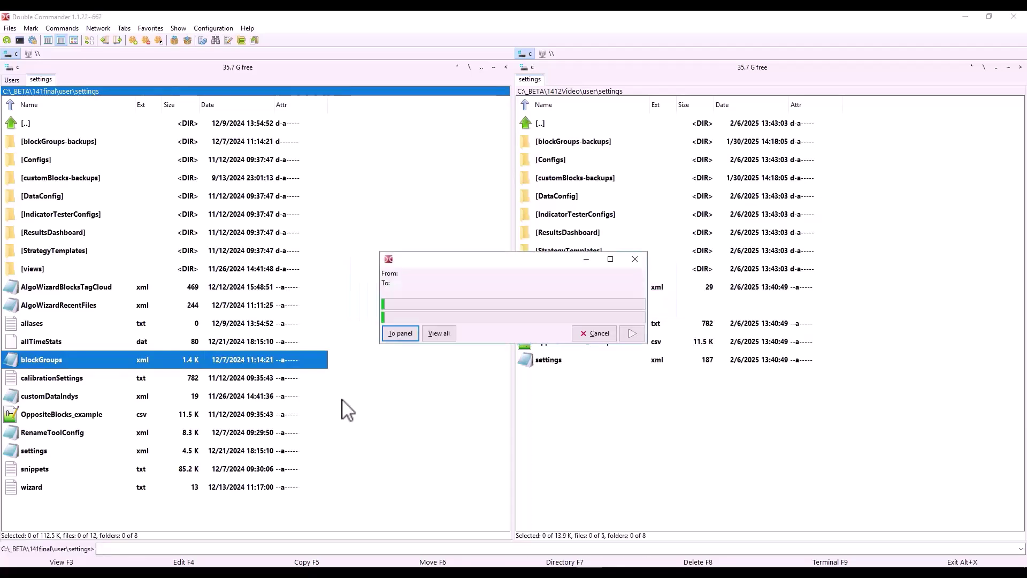
key(Return)
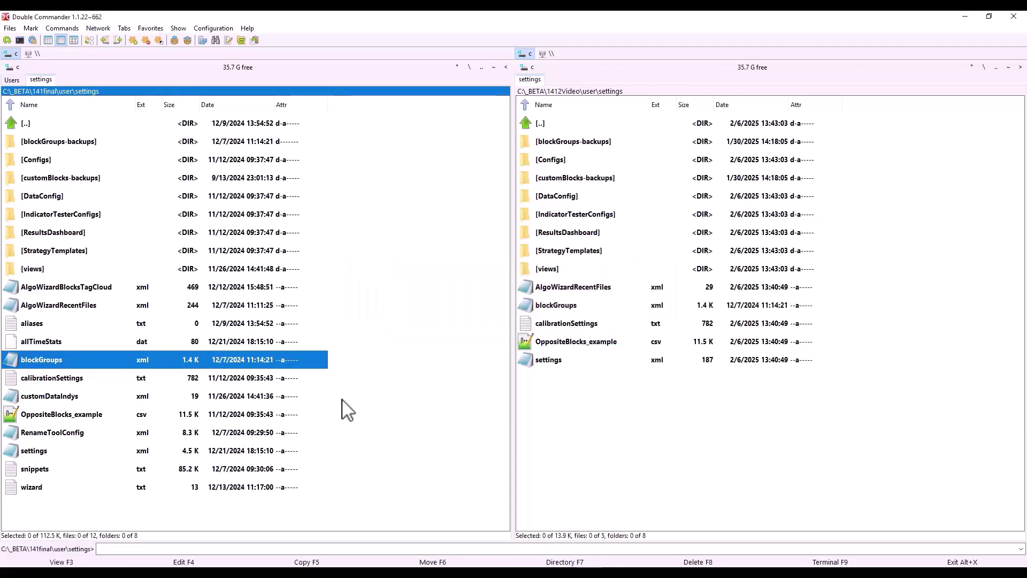
Copy AlgoWizardBlocksTagCloud.xml and AlgoWizardRecentFiles.xml, overwriting the new RecentFiles version
key(Up)
key(Up)
key(Up)
key(shift+Up)
key(shift+Down)
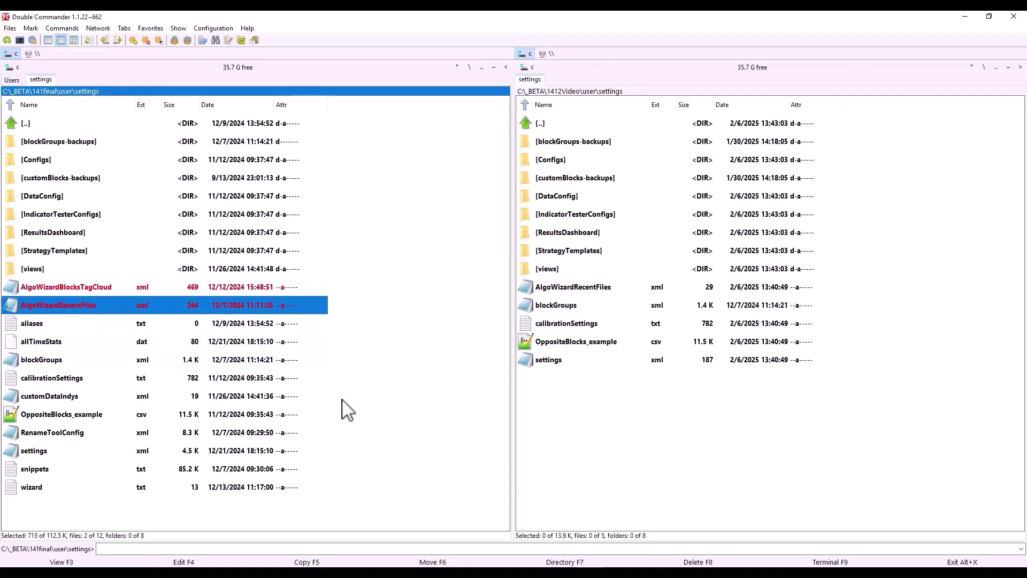
key(F5)
key(Return)
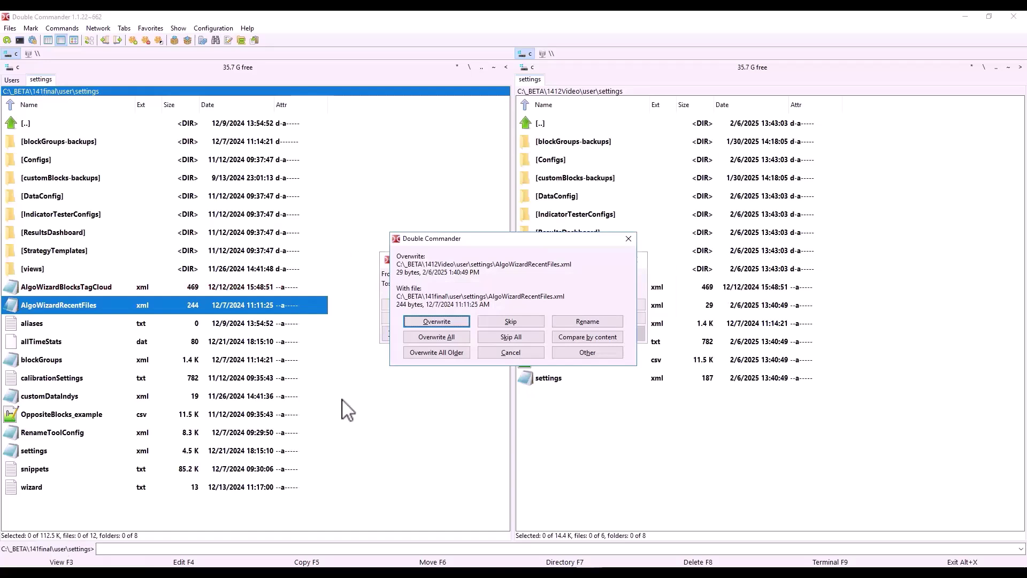
key(Return)
Open the old projects folder and mark all 15 project folders and 5 CSV files
key(Return)
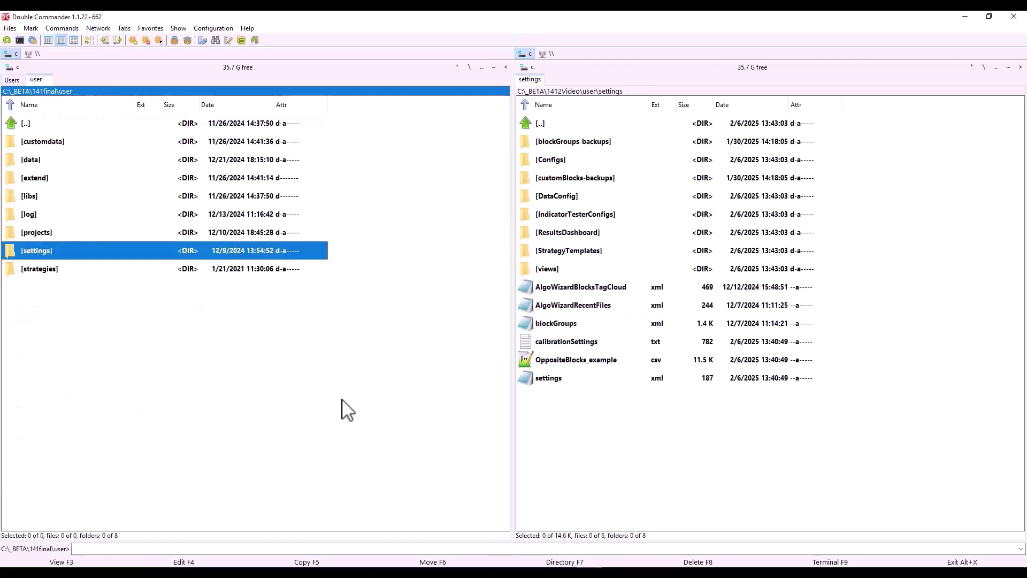
key(Up)
key(Return)
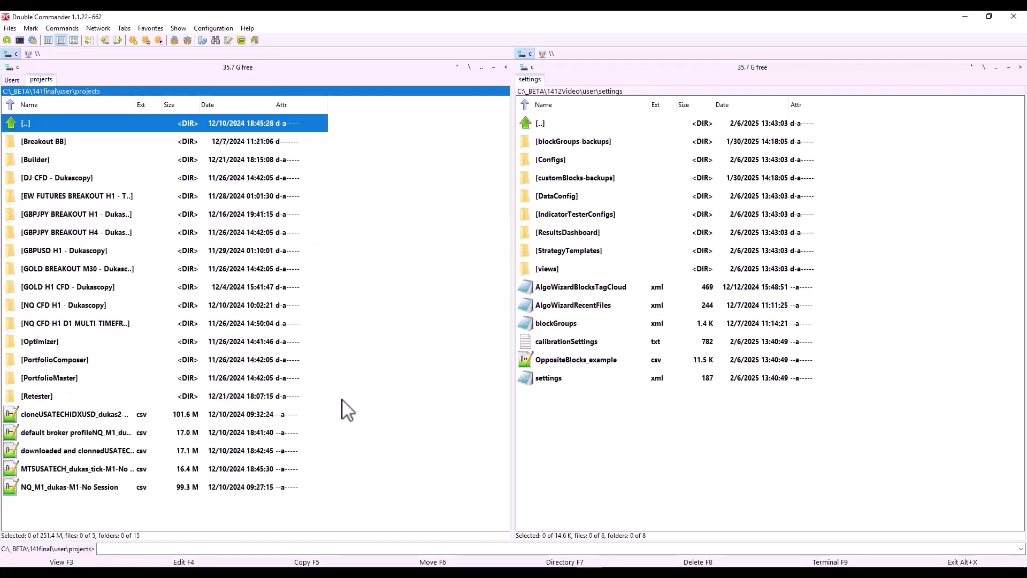
key(Down)
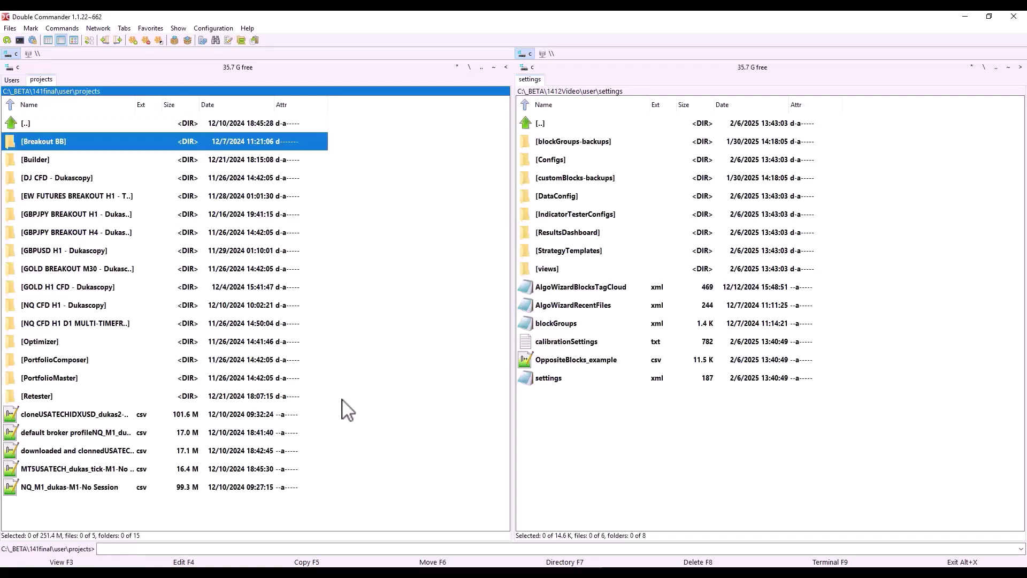
key(ctrl+a)
key(Tab)
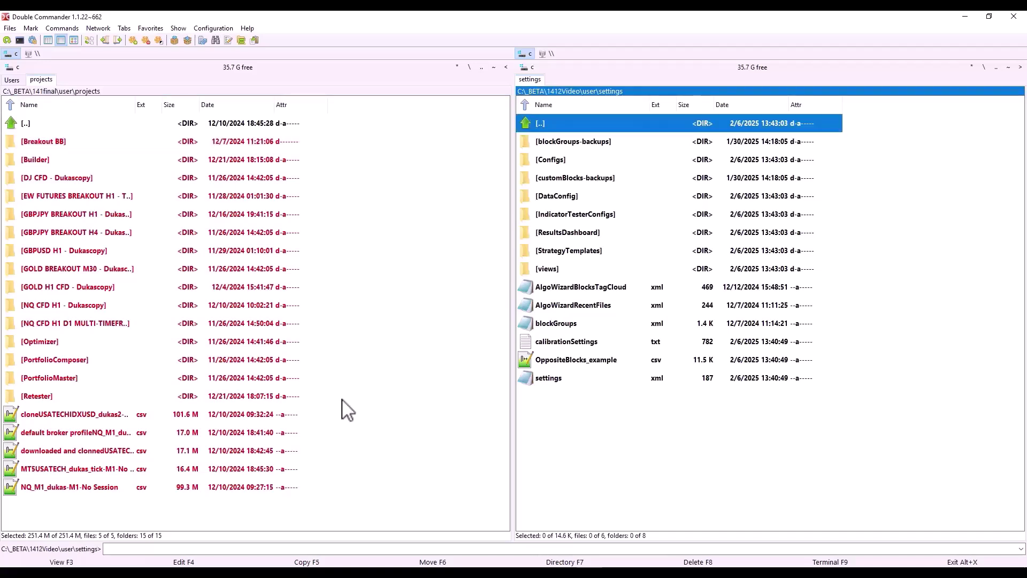
key(Tab)
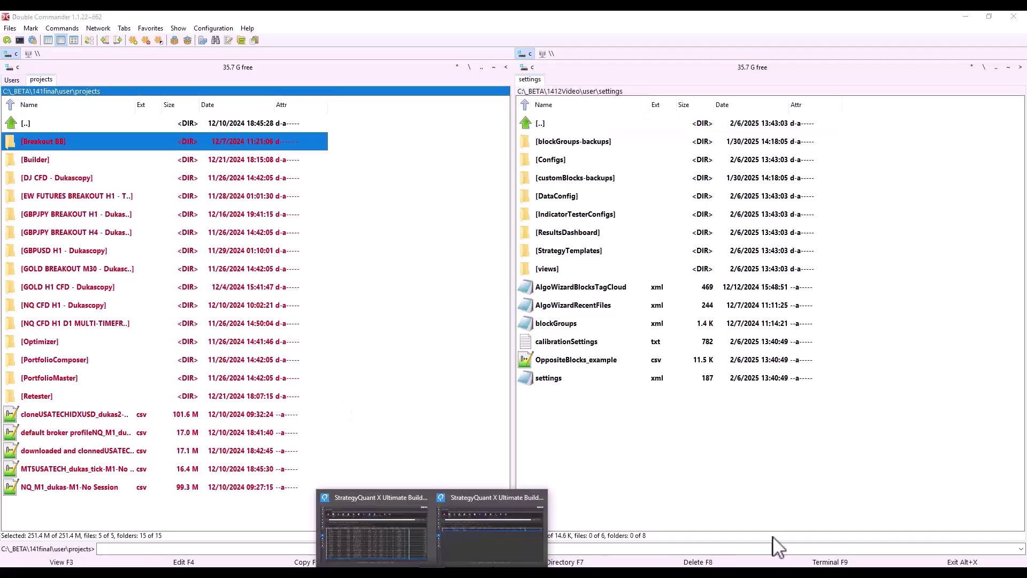
In StrategyQuant X, start Save custom project config for Pullback BB, then cancel it
click(460, 529)
click(997, 512)
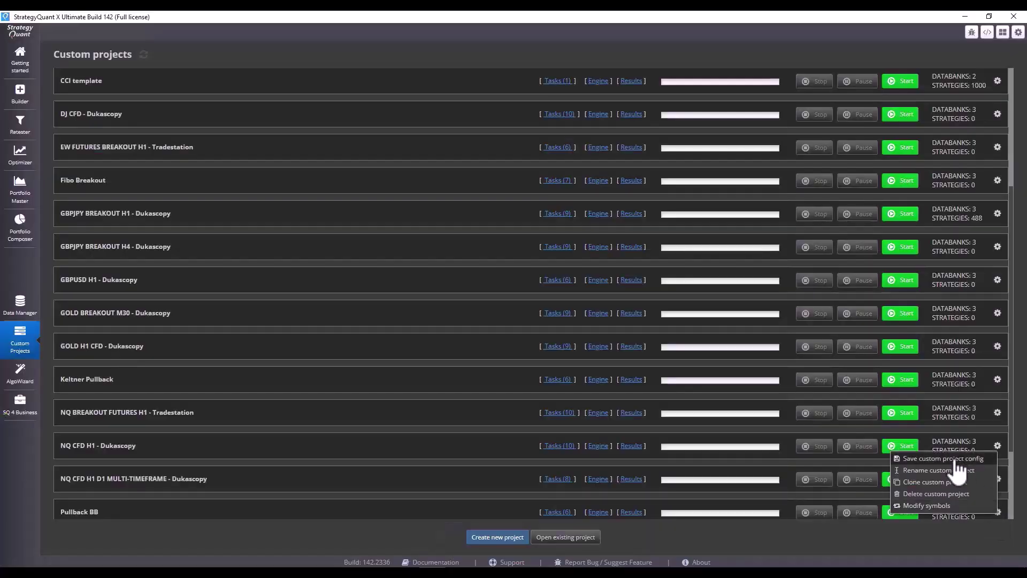
click(961, 459)
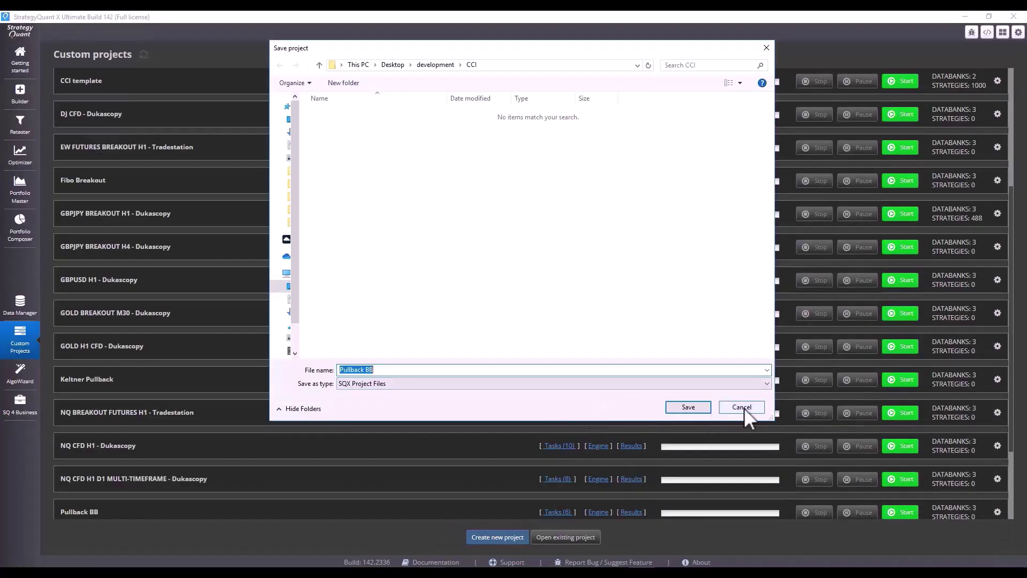
click(743, 407)
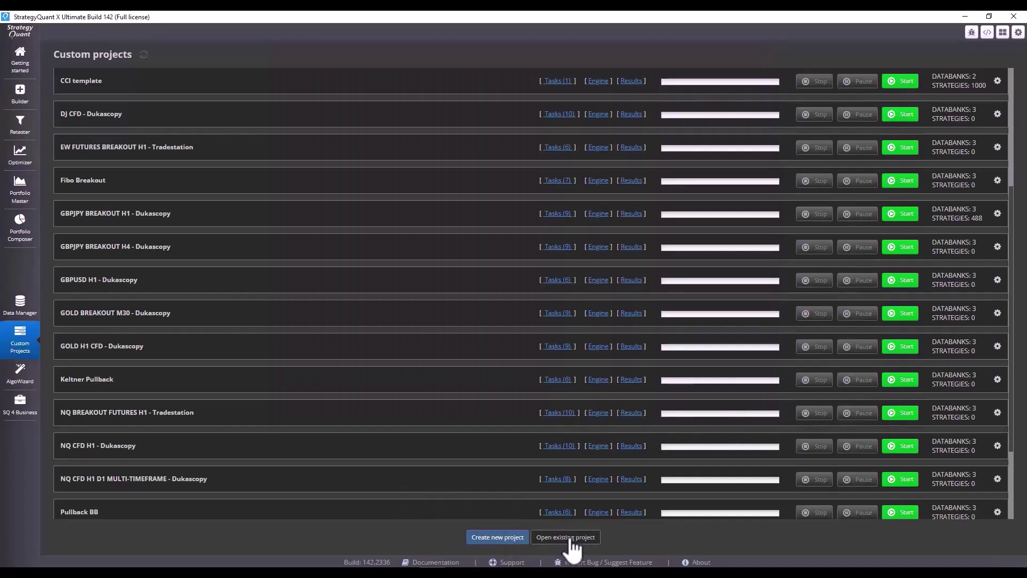
Minimise StrategyQuant X and mark only the Breakout BB folder in the old projects list
click(965, 16)
key(Tab)
key(Tab)
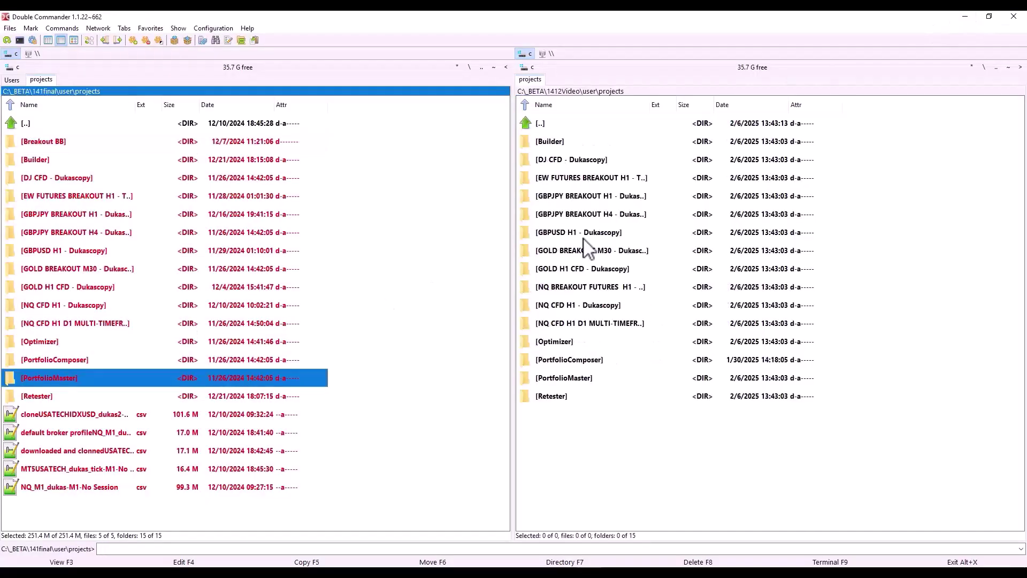
key(Home)
key(Return)
key(Return)
key(Down)
key(Insert)
key(Insert)
key(Up)
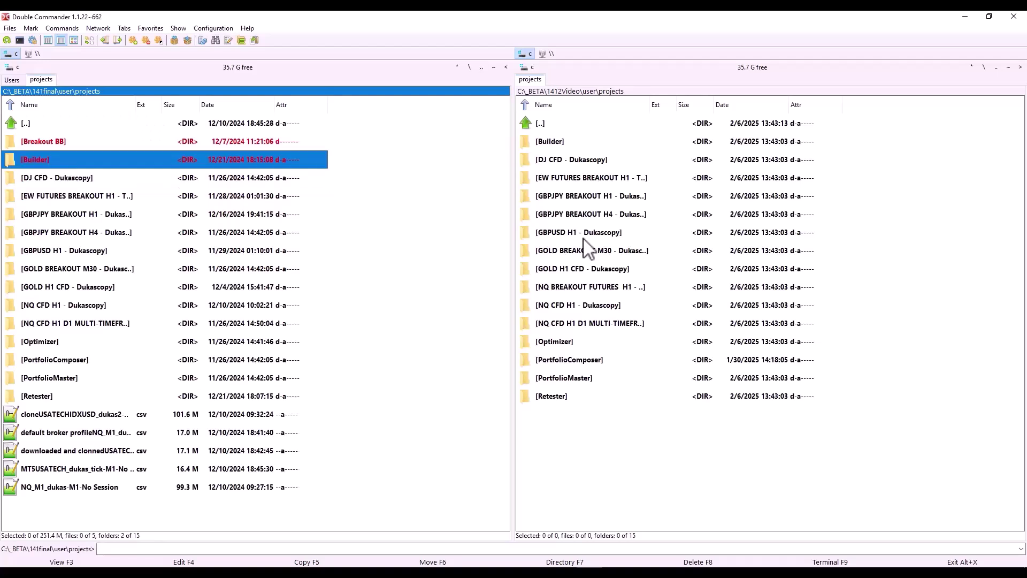
key(Insert)
key(Up)
key(Up)
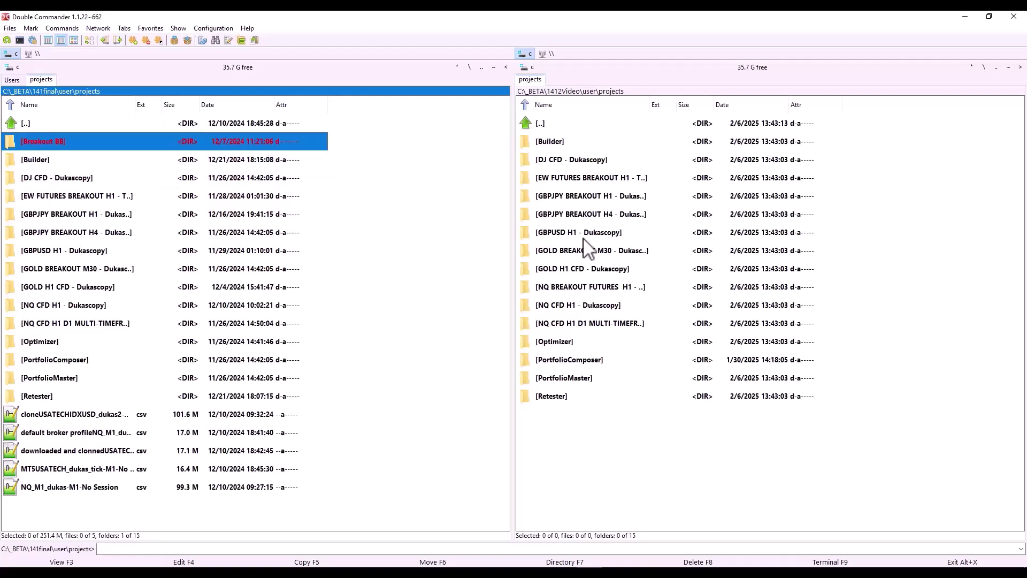
Copy Breakout BB into the new 1412Video projects folder and check that it arrived
key(F5)
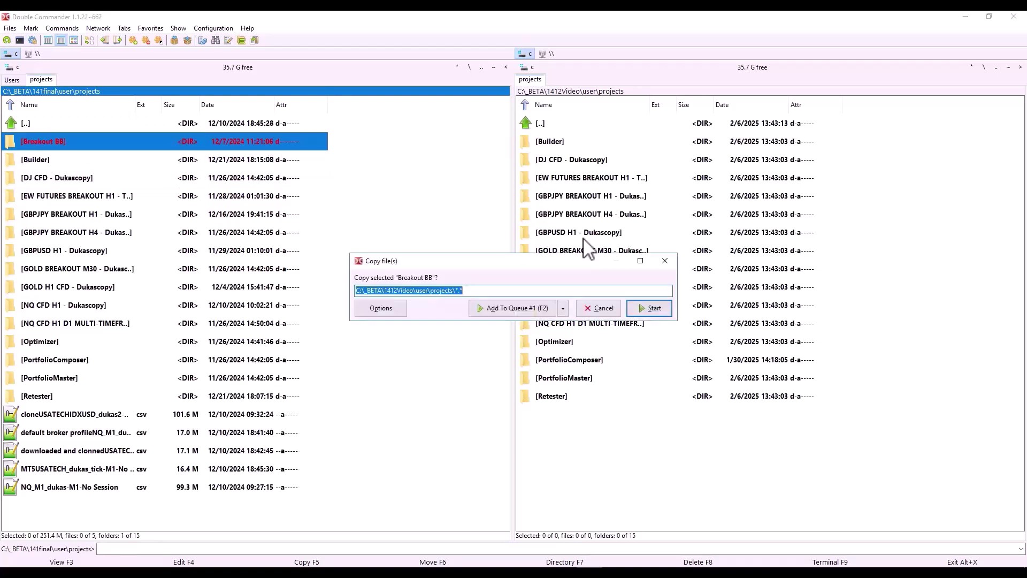
key(Return)
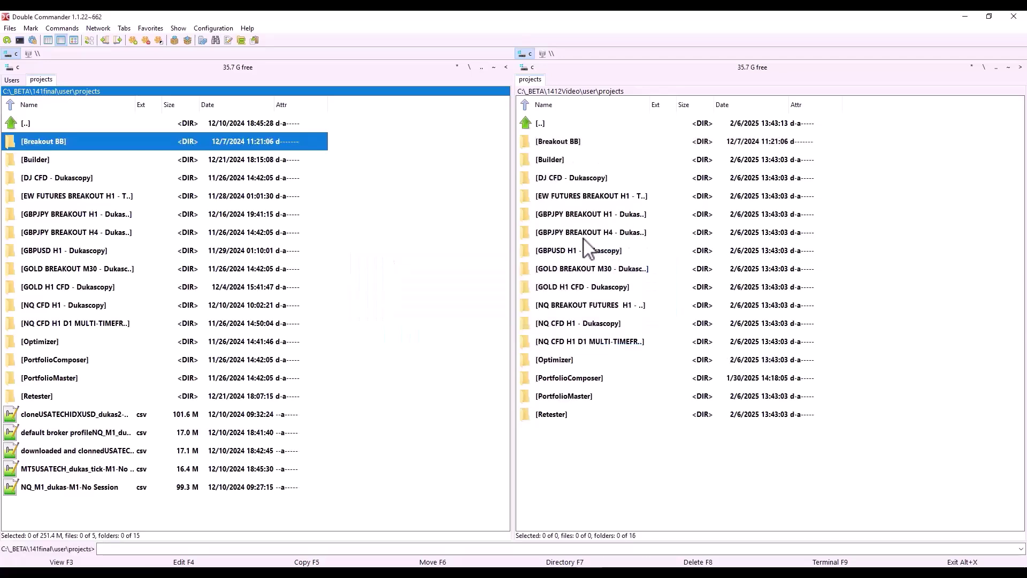
key(Tab)
key(Down)
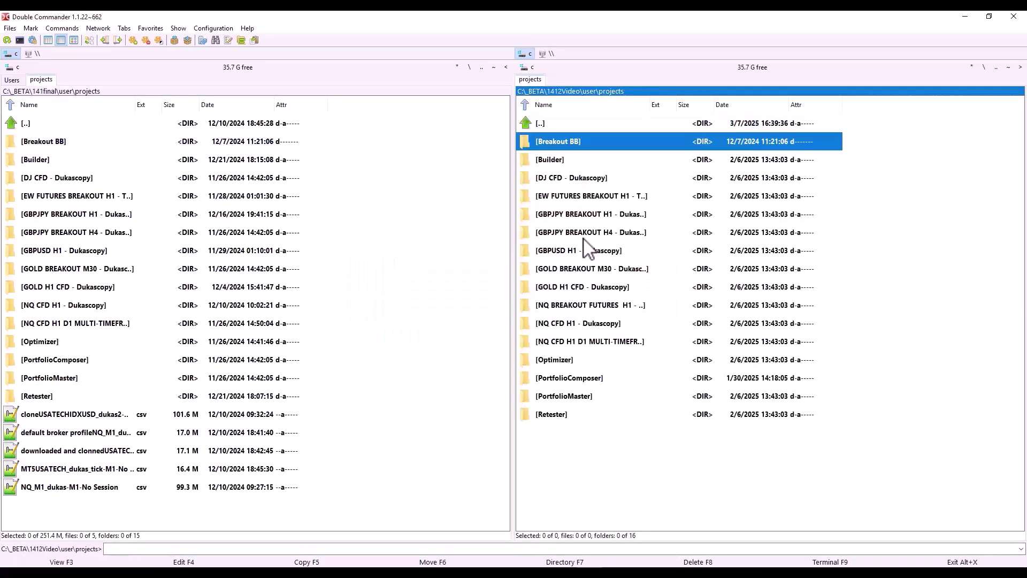
key(Tab)
key(BackSpace)
Look inside the old user\log folder, then go up to the 141final installation folder
key(Up)
key(Return)
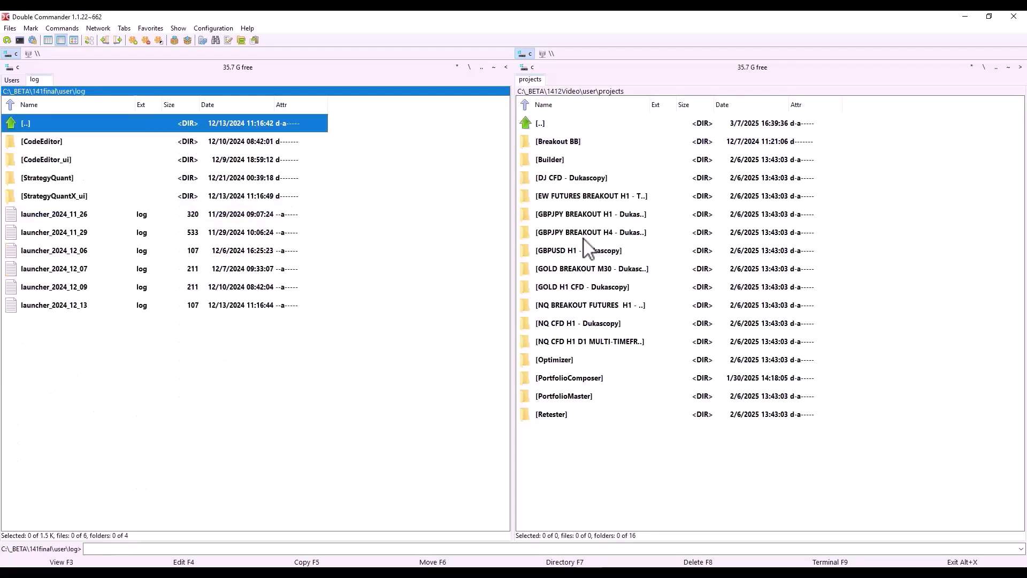
key(Down)
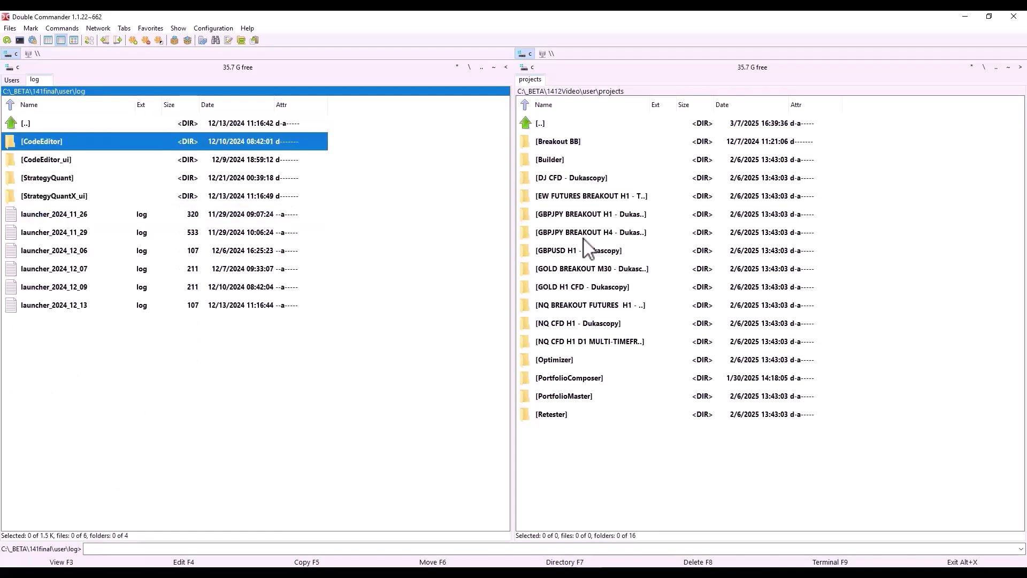
key(Up)
key(Return)
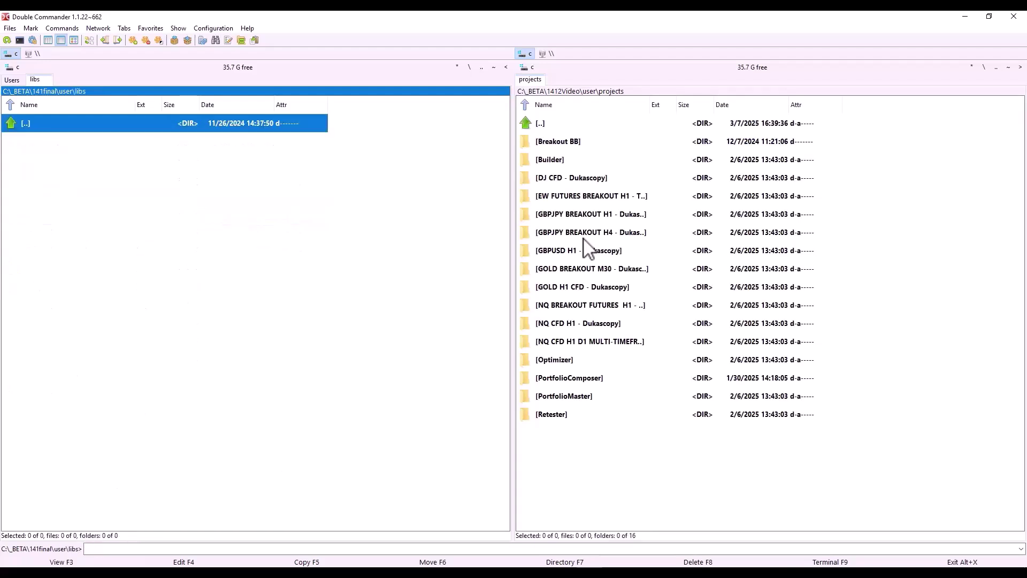
key(BackSpace)
key(BackSpace)
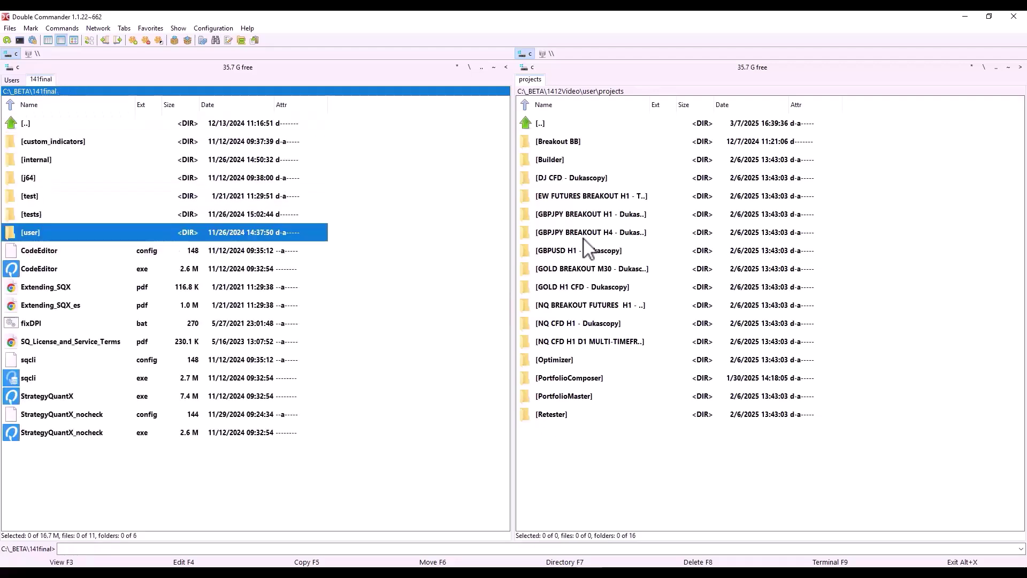